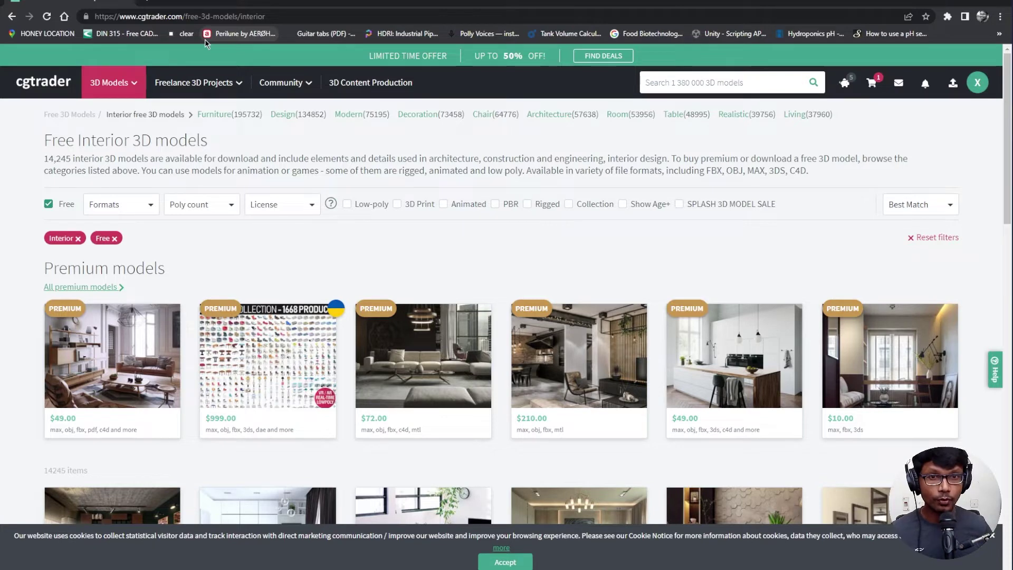
Search CGTrader for 'interior' and browse free results like 'Living room Modern interior design'
{"action": "left_click", "coordinate": [721, 87]}
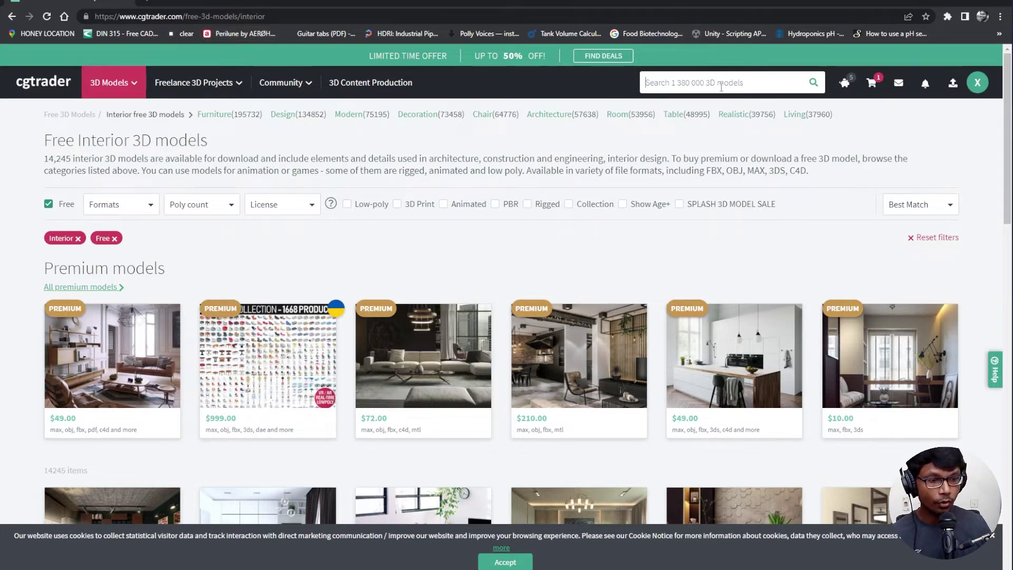
{"action": "type", "text": "interior"}
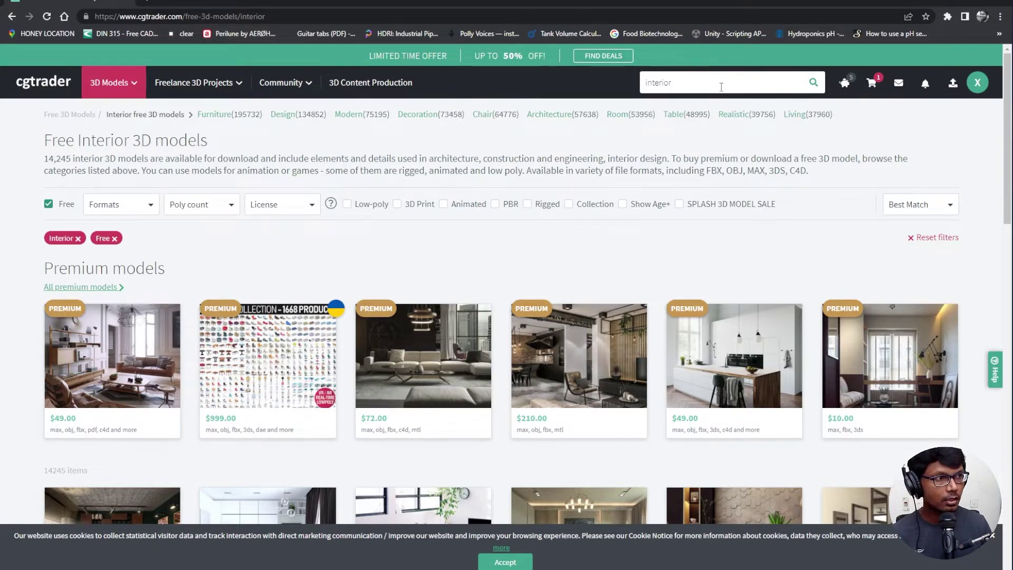
{"action": "key", "text": "Return"}
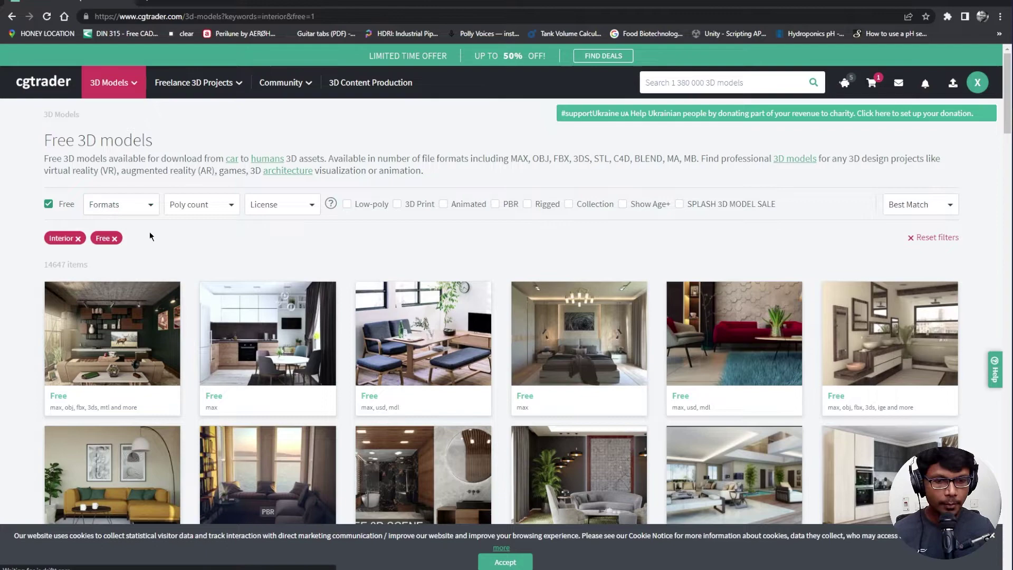
{"action": "scroll", "coordinate": [214, 235], "scroll_direction": "down", "scroll_amount": 5}
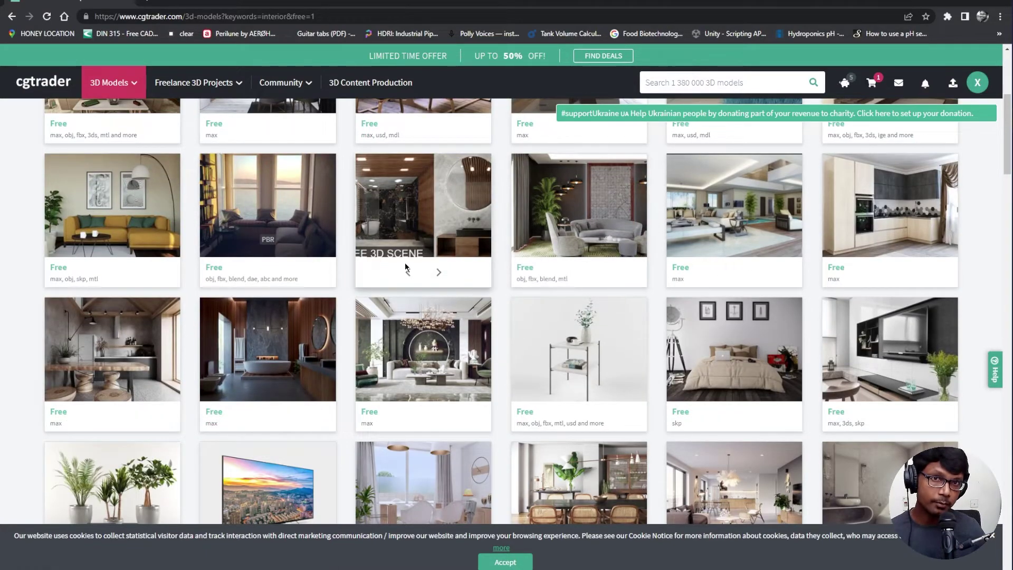
{"action": "mouse_move", "coordinate": [406, 268]}
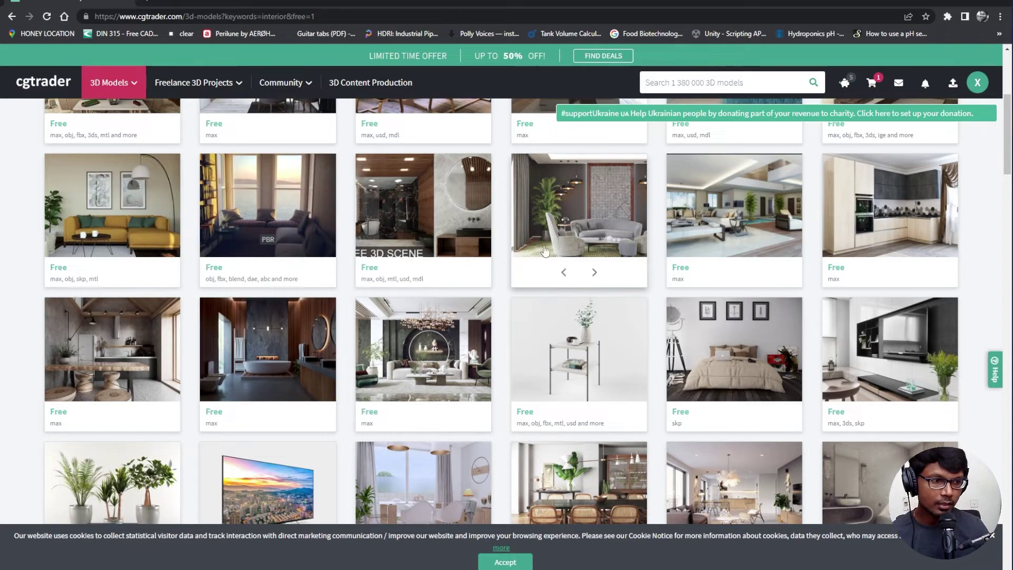
{"action": "mouse_move", "coordinate": [562, 234]}
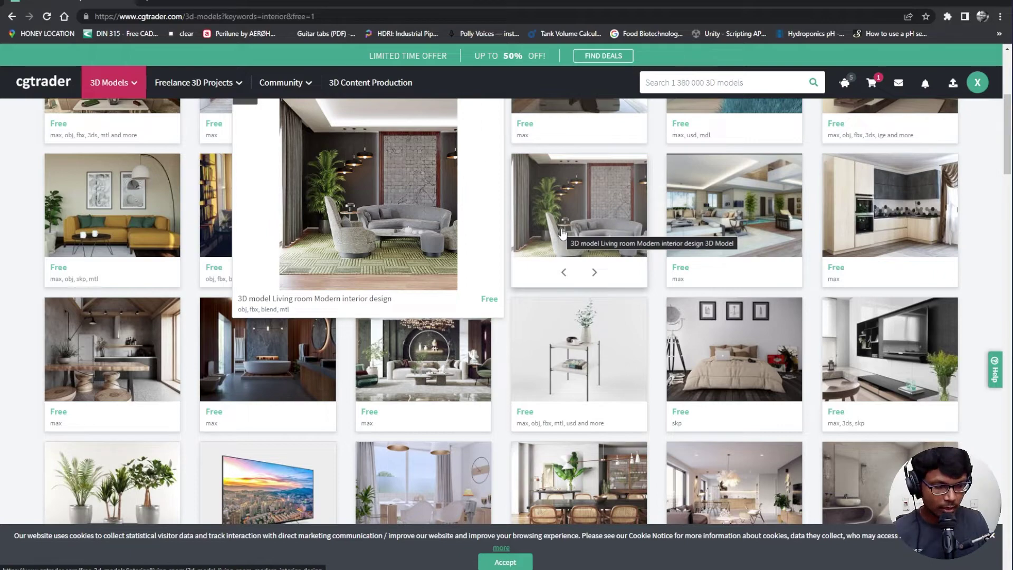
Google 'unity 3d model support' in a new tab and expand the first People also ask answer
{"action": "left_click", "coordinate": [147, 6]}
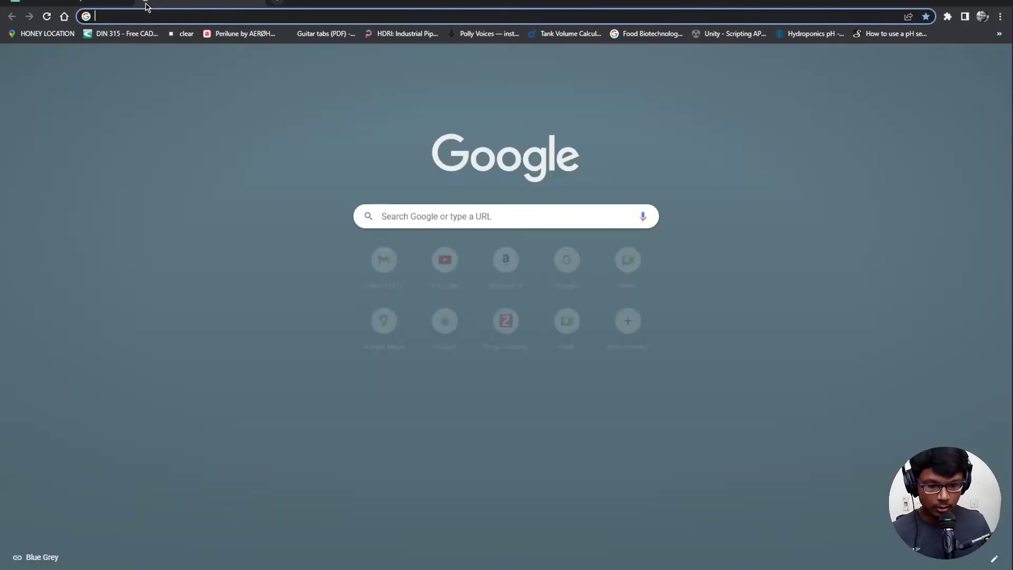
{"action": "type", "text": "google.com"}
{"action": "key", "text": "Return"}
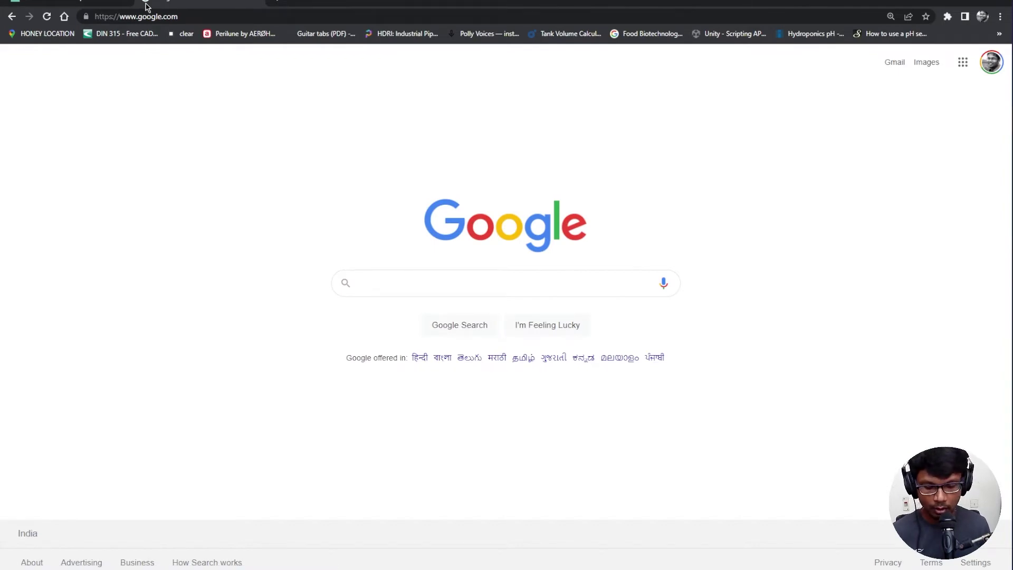
{"action": "type", "text": "unity 3d model support"}
{"action": "key", "text": "Return"}
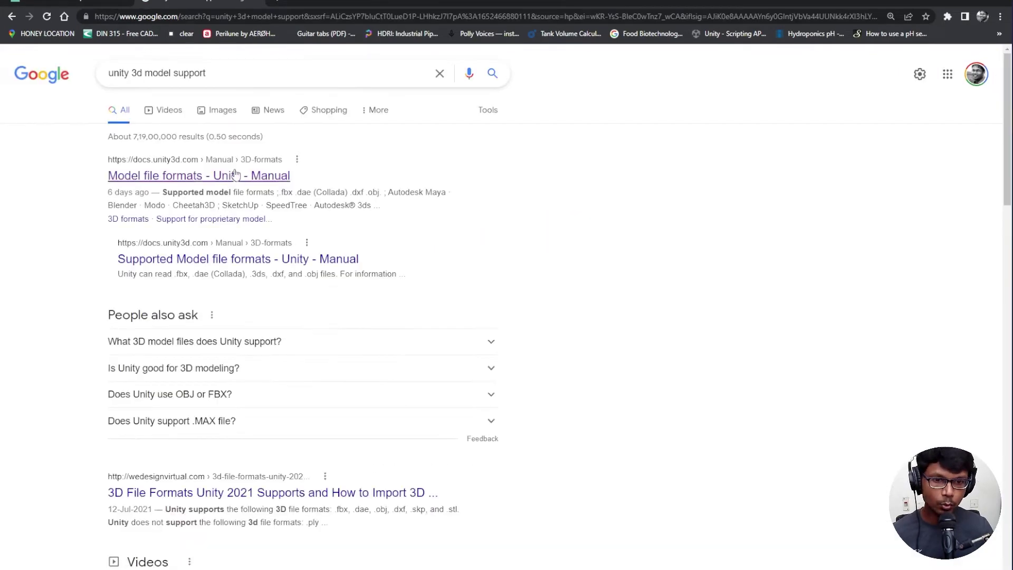
{"action": "left_click", "coordinate": [211, 339]}
{"action": "scroll", "coordinate": [211, 317], "scroll_direction": "down", "scroll_amount": 2}
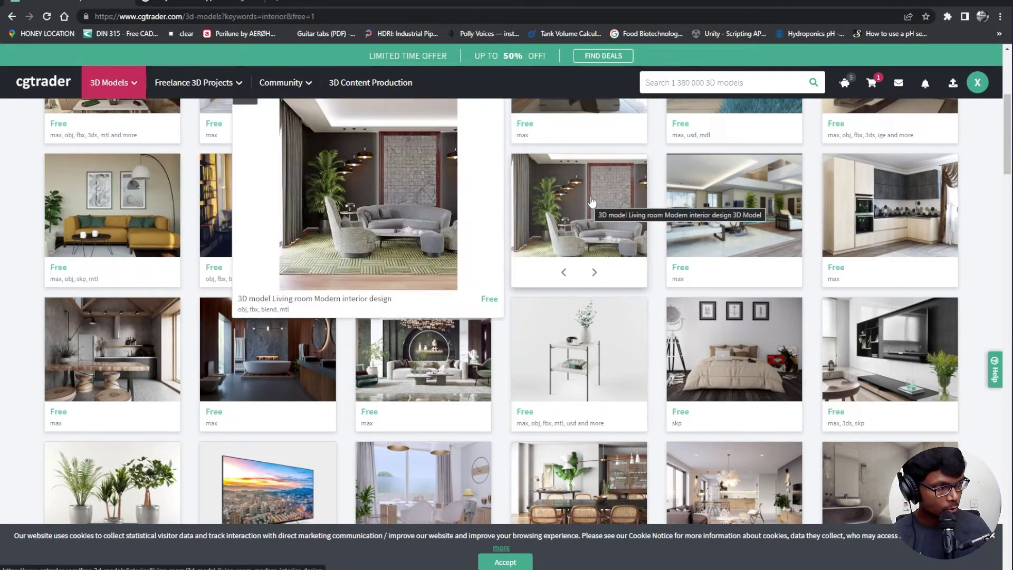
Open the Lecce Bath model, review its 3D Model formats list, and choose Free download
{"action": "scroll", "coordinate": [527, 238], "scroll_direction": "down", "scroll_amount": 5}
{"action": "scroll", "coordinate": [443, 359], "scroll_direction": "up", "scroll_amount": 8}
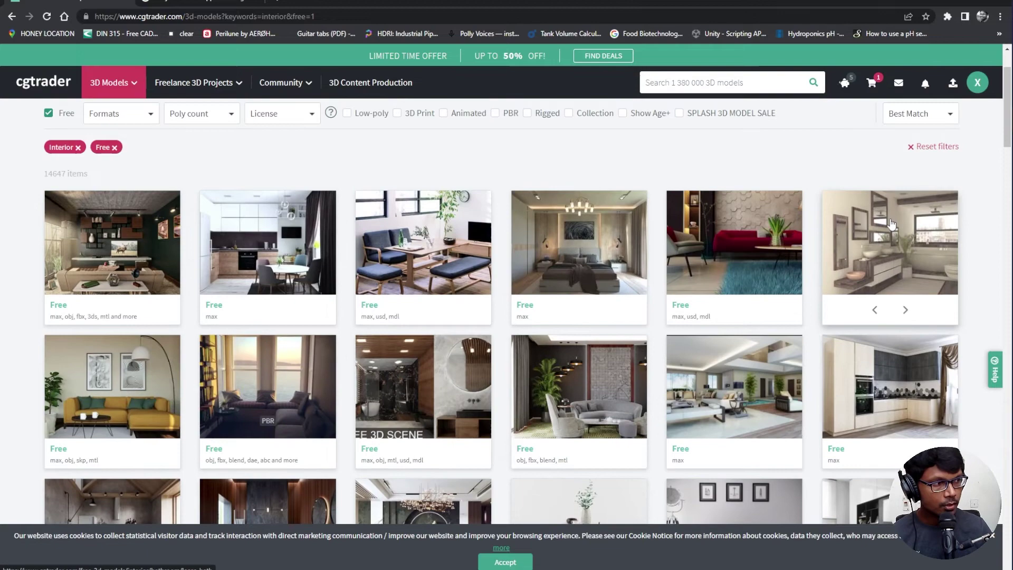
{"action": "mouse_move", "coordinate": [880, 233]}
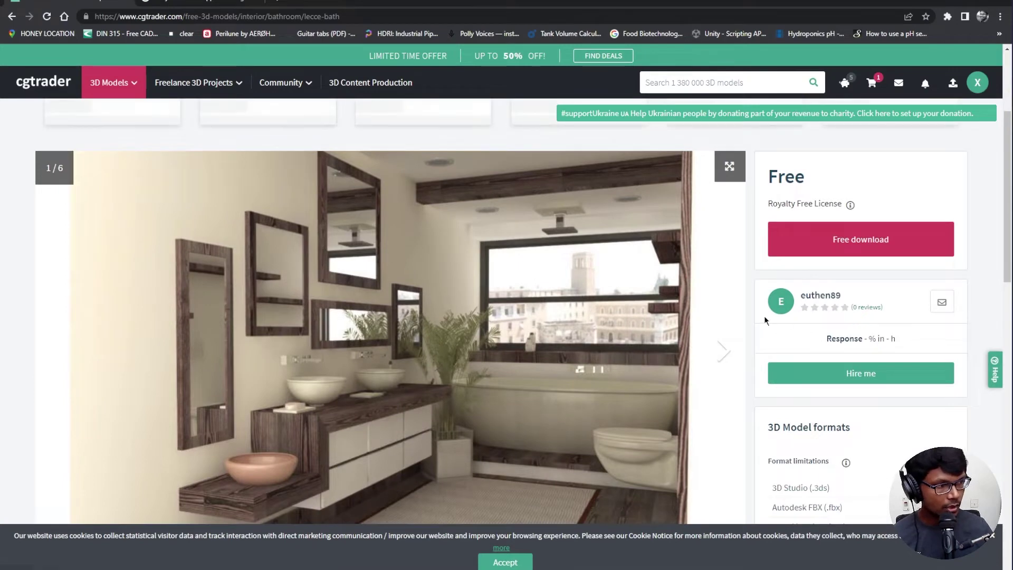
{"action": "scroll", "coordinate": [764, 315], "scroll_direction": "up", "scroll_amount": 3}
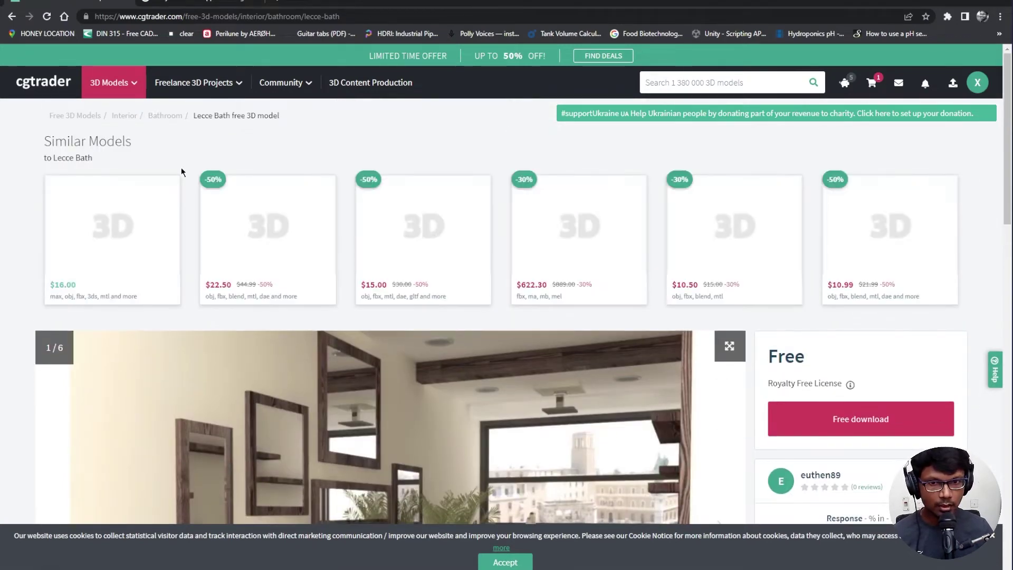
{"action": "scroll", "coordinate": [580, 264], "scroll_direction": "down", "scroll_amount": 3}
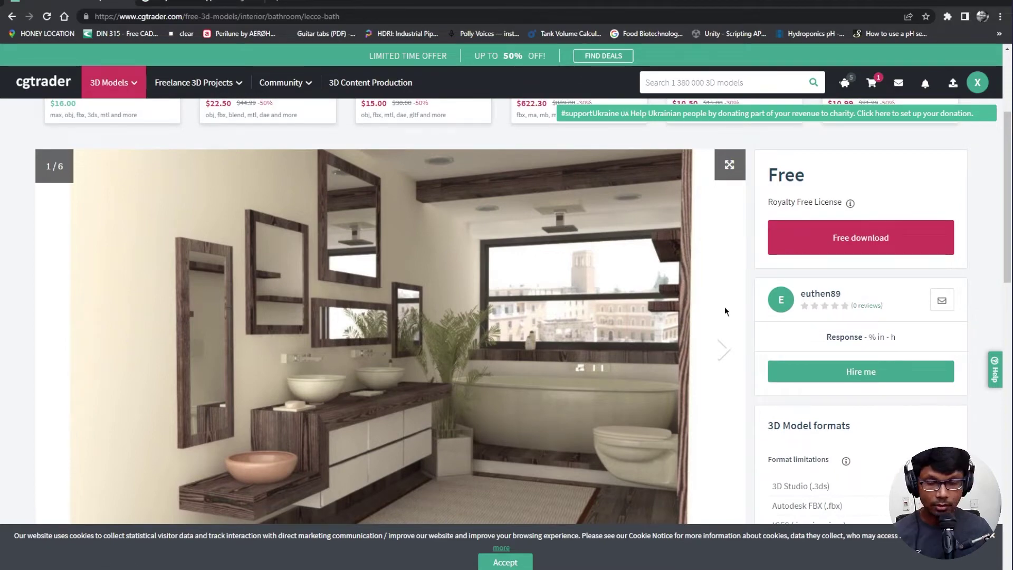
{"action": "scroll", "coordinate": [724, 306], "scroll_direction": "down", "scroll_amount": 5}
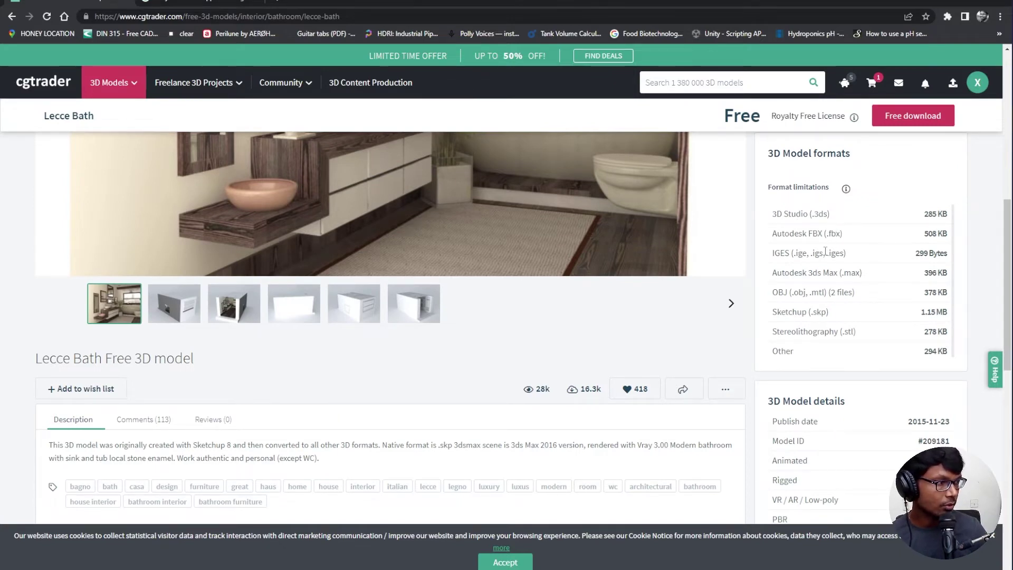
{"action": "scroll", "coordinate": [842, 273], "scroll_direction": "down", "scroll_amount": 1}
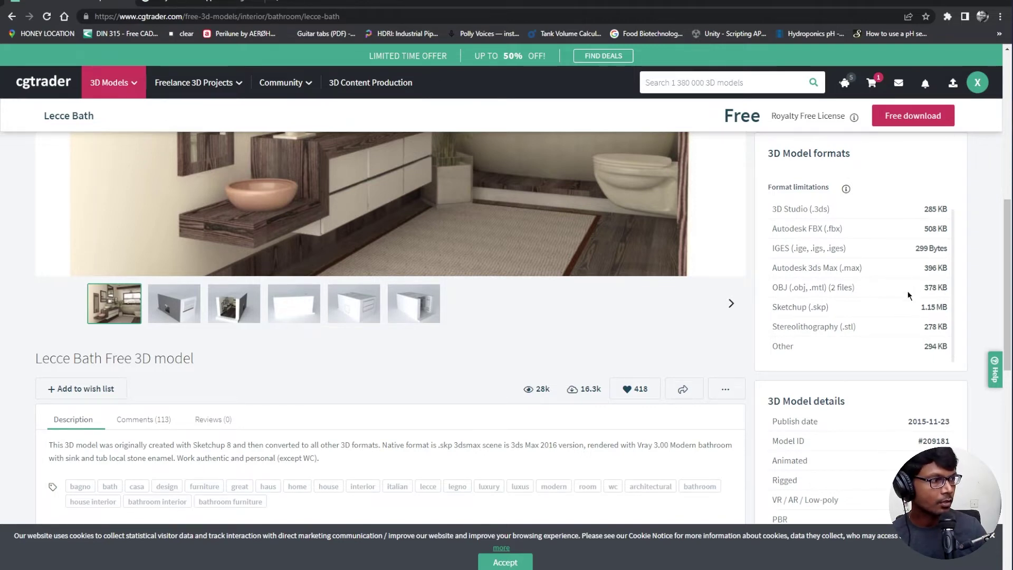
{"action": "scroll", "coordinate": [871, 289], "scroll_direction": "up", "scroll_amount": 7}
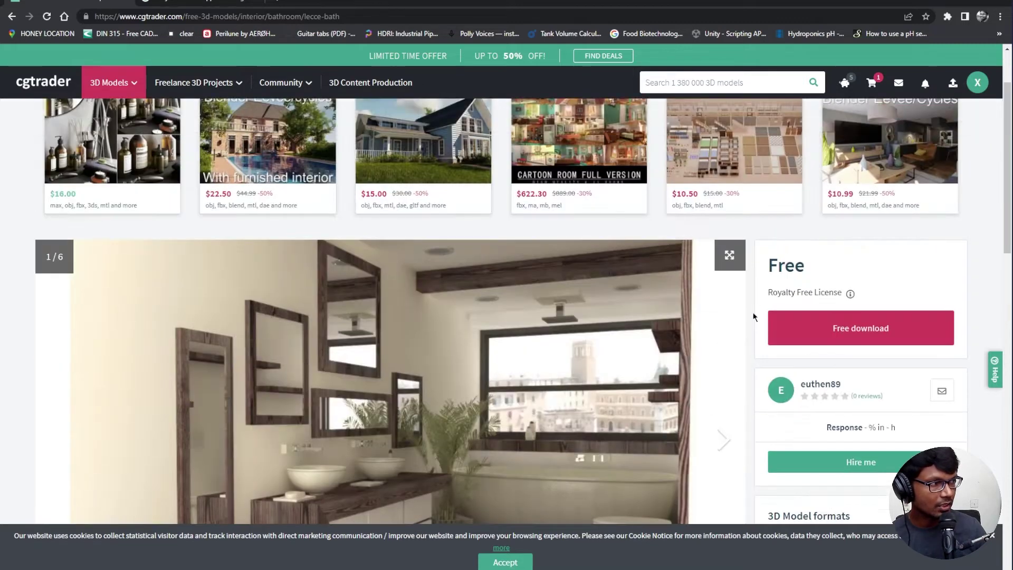
{"action": "left_click", "coordinate": [843, 330]}
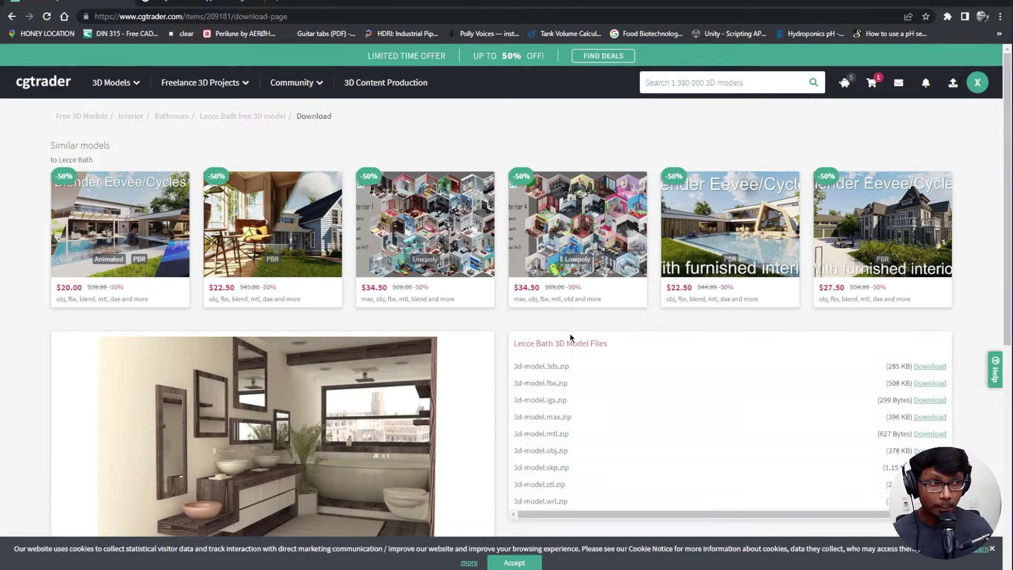
Download 3d-model.obj.zip and show the downloaded archive in its folder
{"action": "scroll", "coordinate": [570, 338], "scroll_direction": "down", "scroll_amount": 2}
{"action": "scroll", "coordinate": [579, 299], "scroll_direction": "down", "scroll_amount": 2}
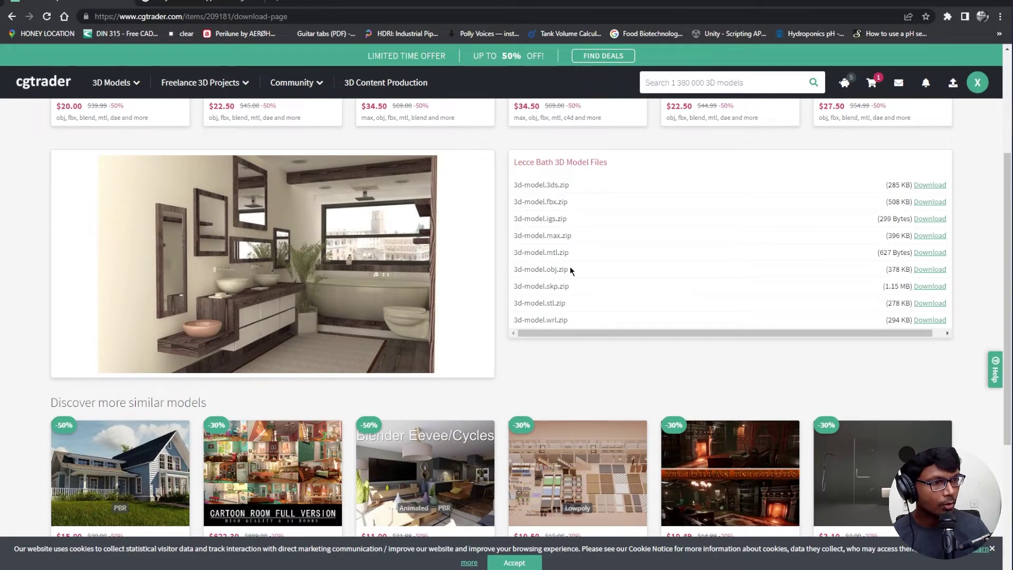
{"action": "left_click", "coordinate": [930, 270]}
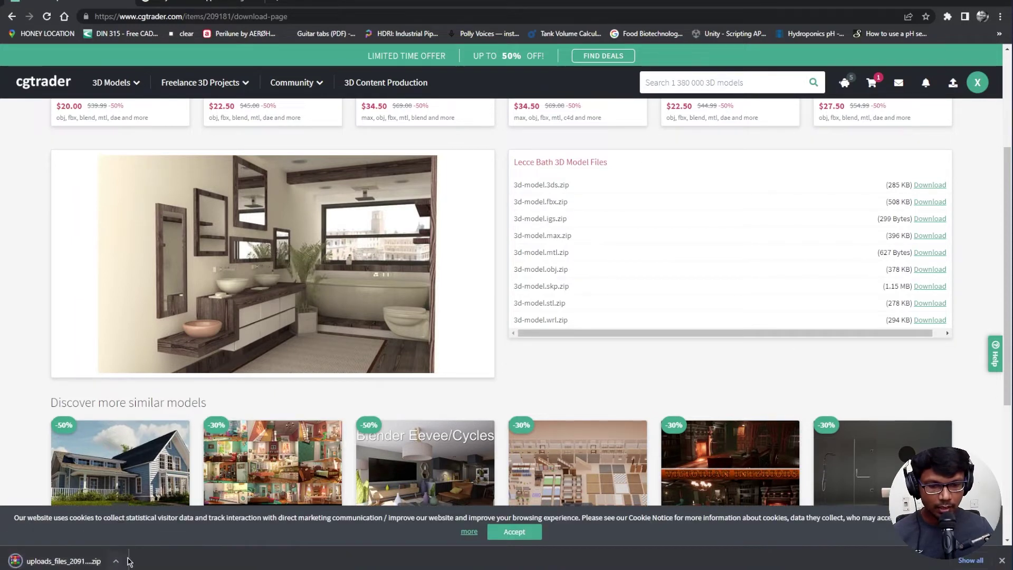
{"action": "left_click", "coordinate": [116, 561]}
{"action": "left_click", "coordinate": [164, 520]}
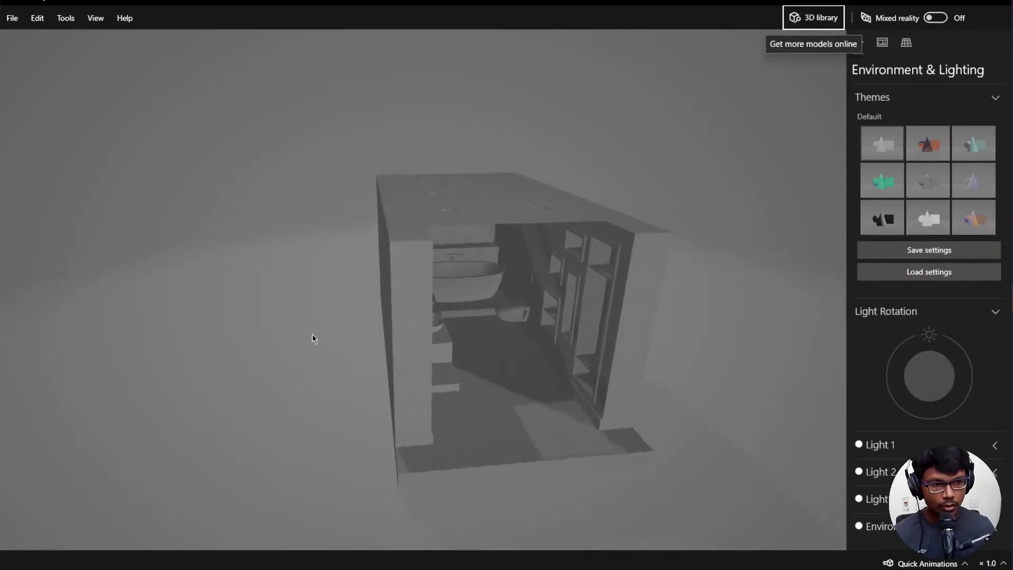
Zoom into the bathroom model's basins and tub and back out, then minimise the folder window
{"action": "scroll", "coordinate": [451, 254], "scroll_direction": "up", "scroll_amount": 10}
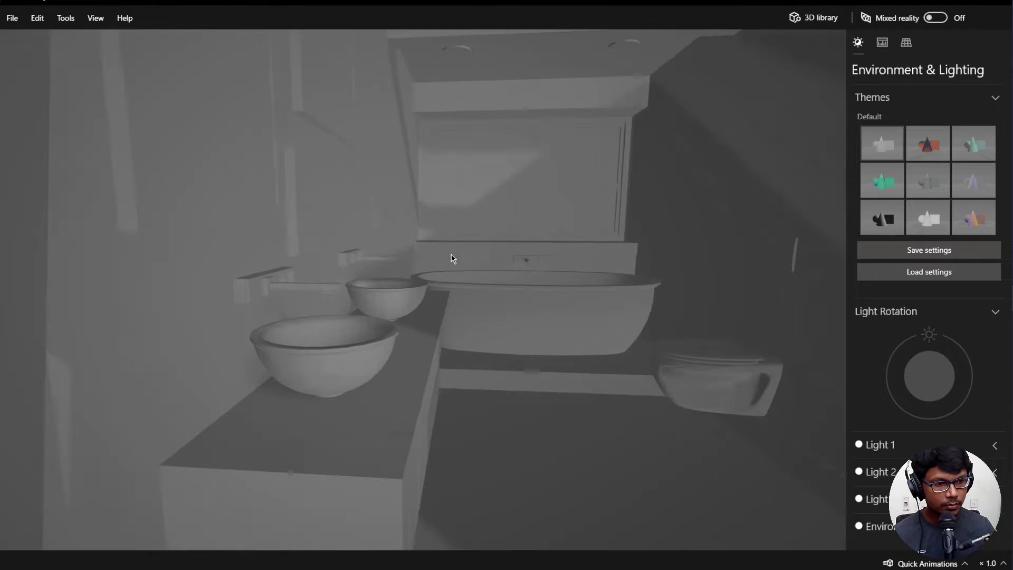
{"action": "scroll", "coordinate": [555, 288], "scroll_direction": "up", "scroll_amount": 5}
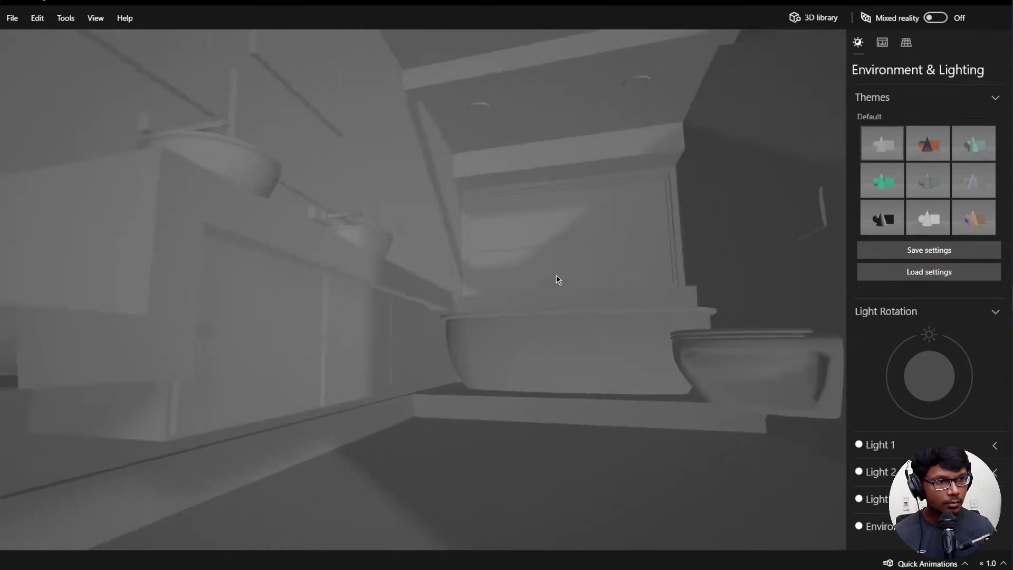
{"action": "scroll", "coordinate": [557, 274], "scroll_direction": "down", "scroll_amount": 8}
{"action": "scroll", "coordinate": [557, 312], "scroll_direction": "down", "scroll_amount": 10}
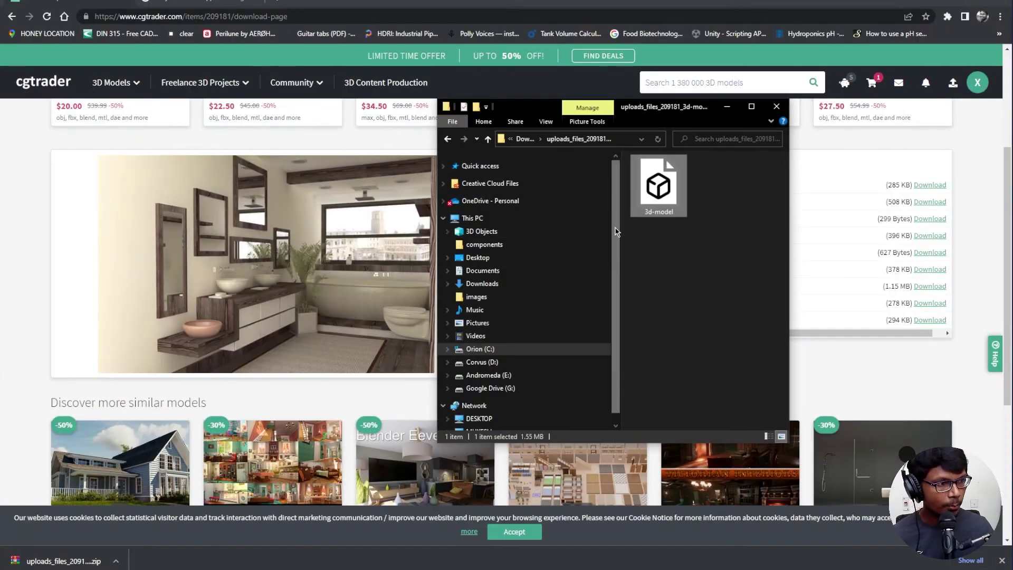
{"action": "left_click", "coordinate": [727, 106]}
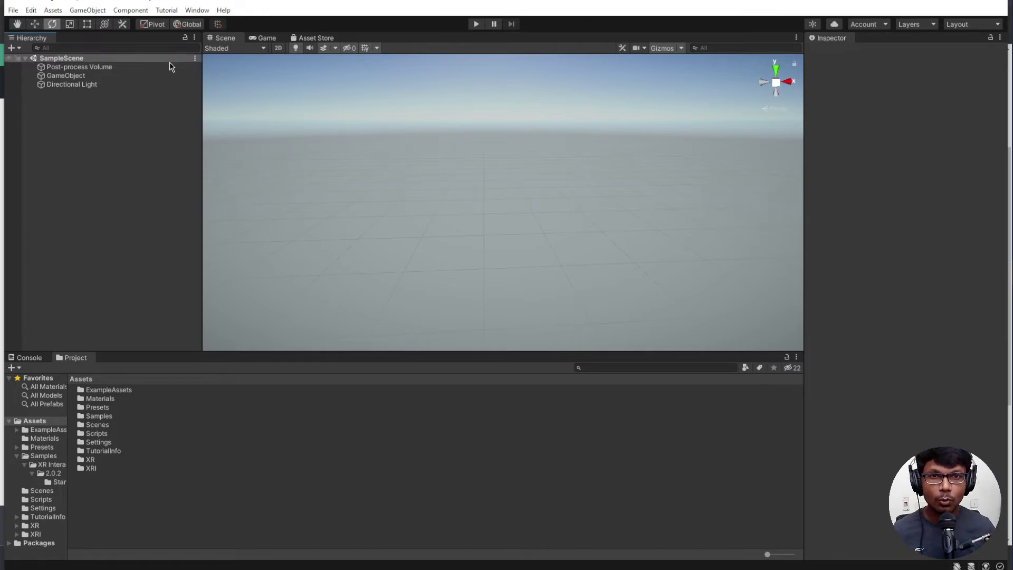
Open the Component menu while looking for the Package Manager entry
{"action": "left_click", "coordinate": [133, 10]}
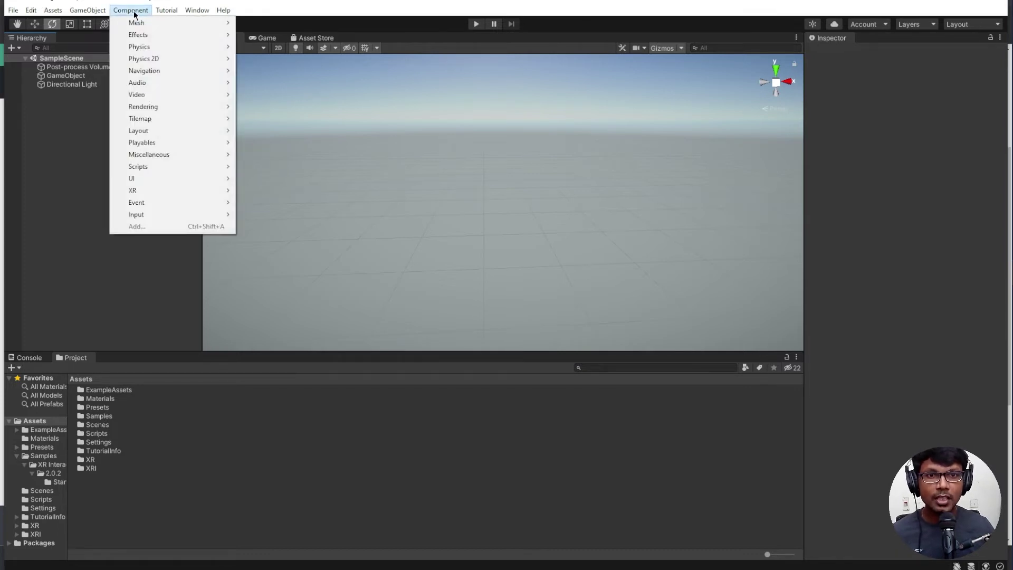
Confirm in Package Manager that XR Interaction Toolkit 2.0.2 has Starter Assets imported, then close it
{"action": "mouse_move", "coordinate": [197, 11]}
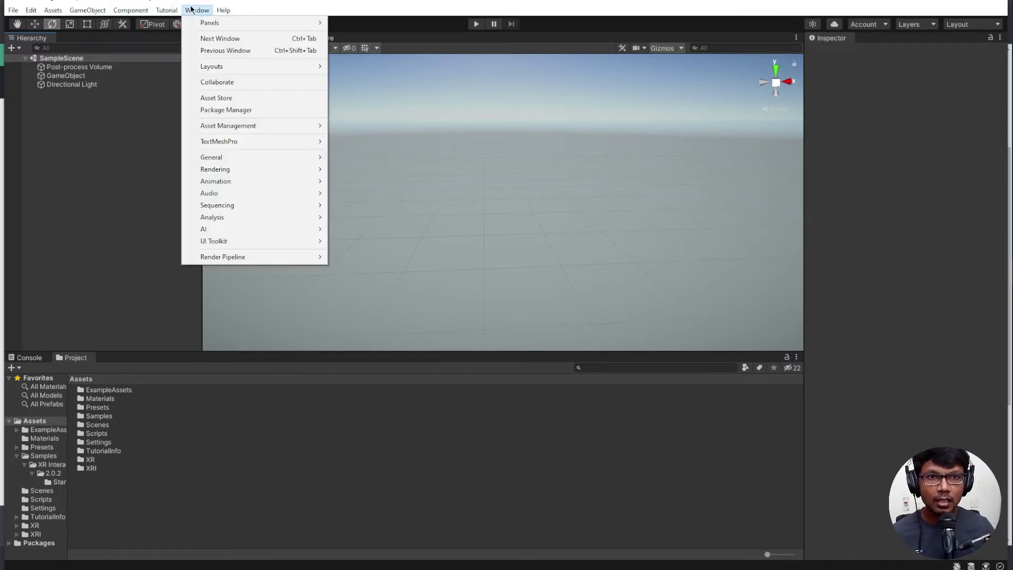
{"action": "left_click", "coordinate": [254, 111]}
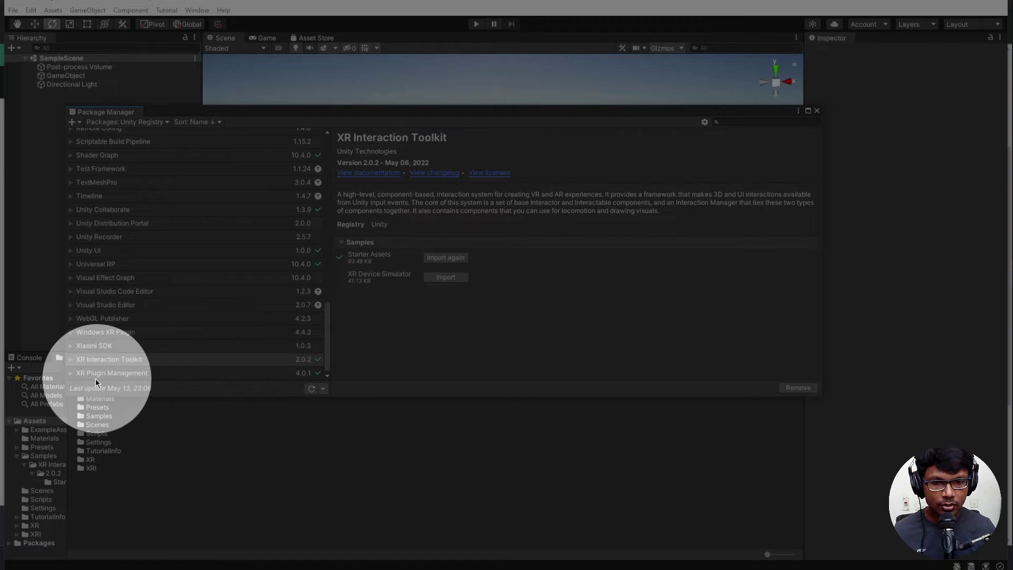
{"action": "scroll", "coordinate": [258, 317], "scroll_direction": "up", "scroll_amount": 3}
{"action": "scroll", "coordinate": [258, 317], "scroll_direction": "up", "scroll_amount": 15}
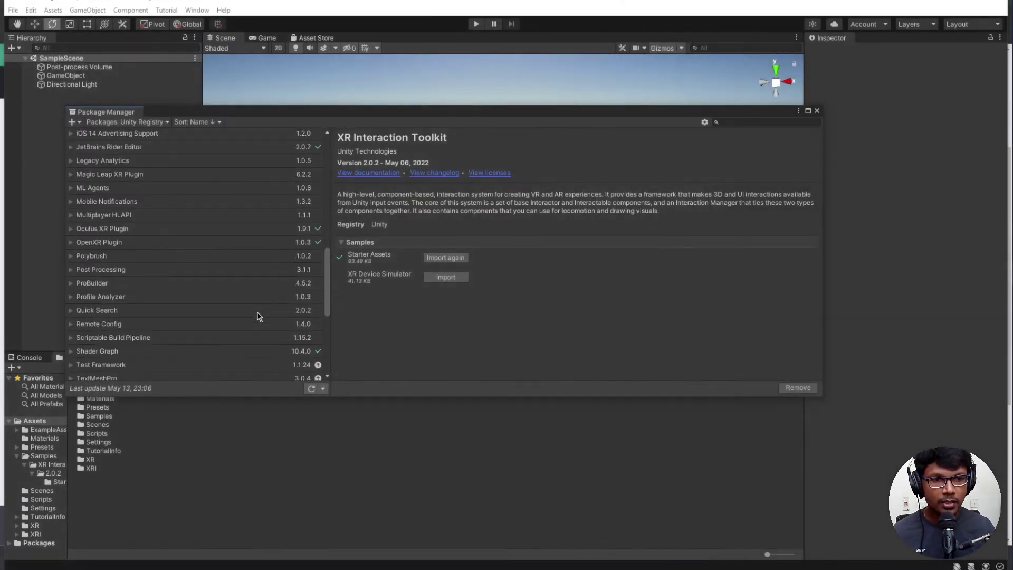
{"action": "scroll", "coordinate": [244, 302], "scroll_direction": "down", "scroll_amount": 10}
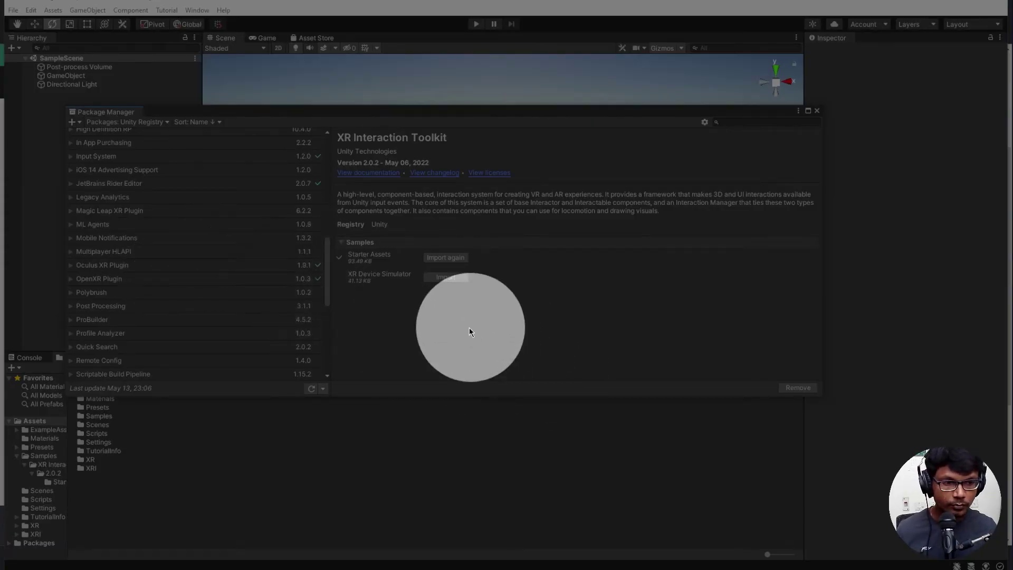
{"action": "scroll", "coordinate": [229, 288], "scroll_direction": "down", "scroll_amount": 6}
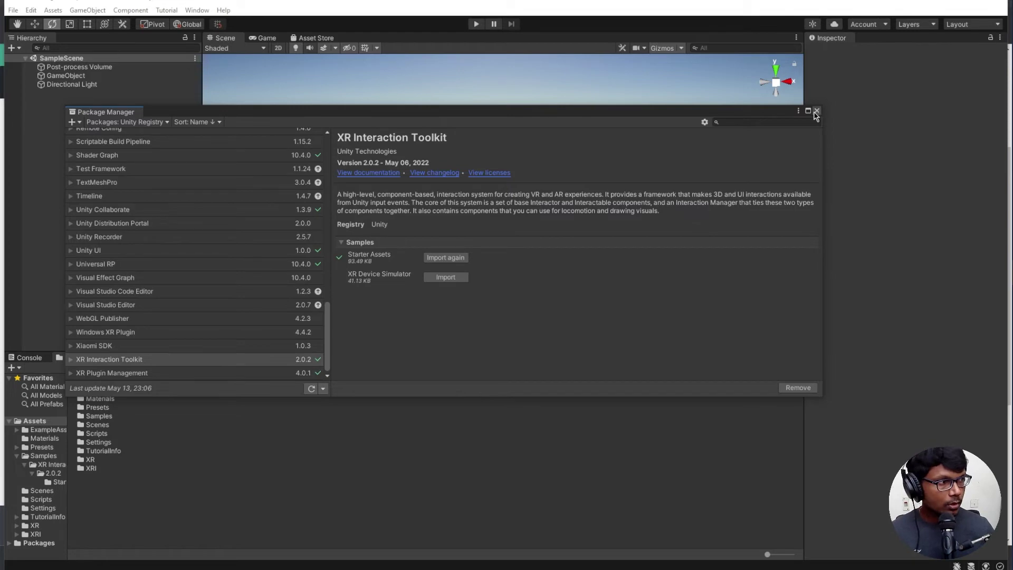
{"action": "left_click_drag", "start_coordinate": [555, 112], "coordinate": [550, 144]}
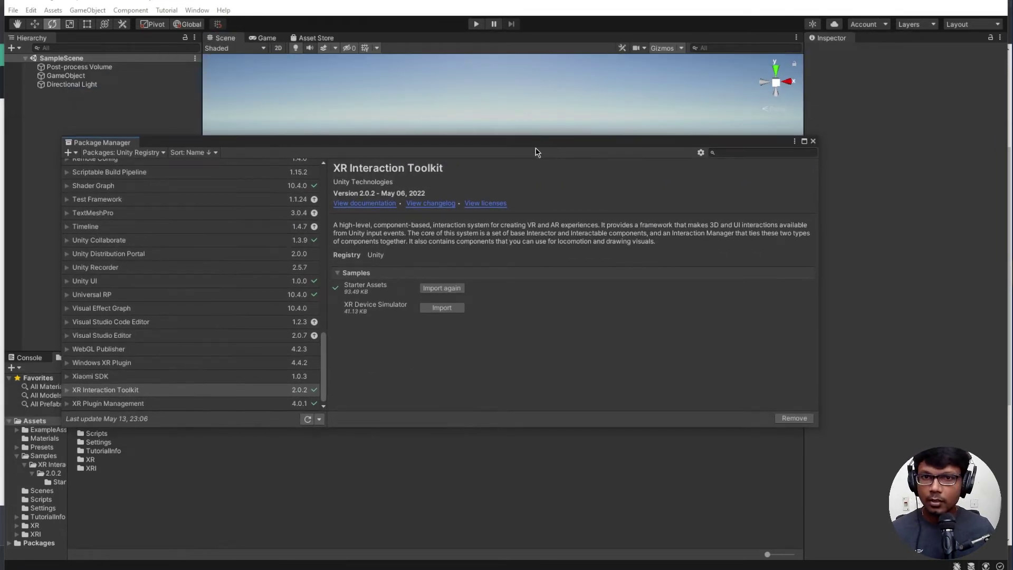
{"action": "left_click", "coordinate": [814, 141]}
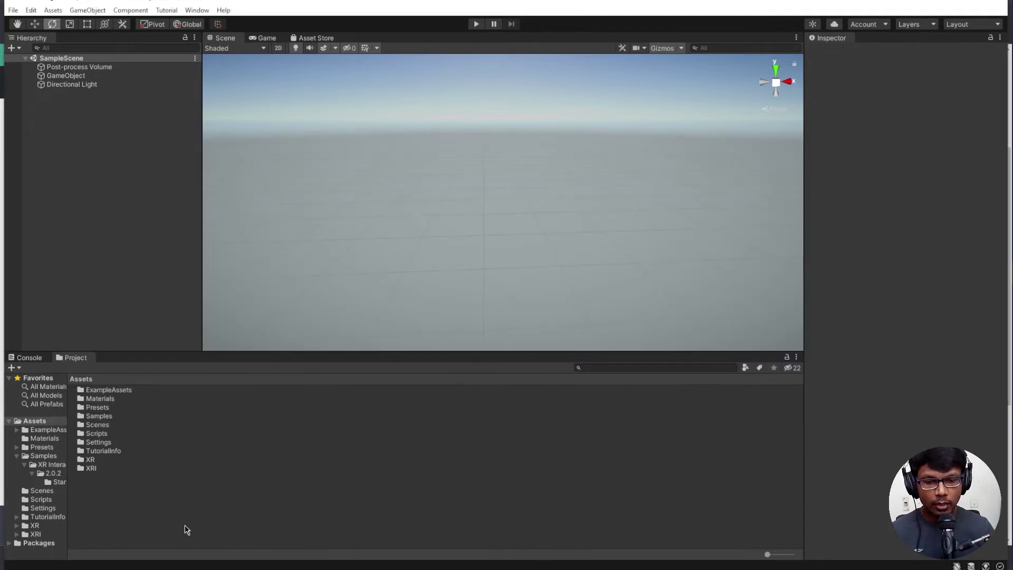
{"action": "right_click", "coordinate": [152, 516]}
Create a folder named Models under Assets and open it
{"action": "mouse_move", "coordinate": [221, 199]}
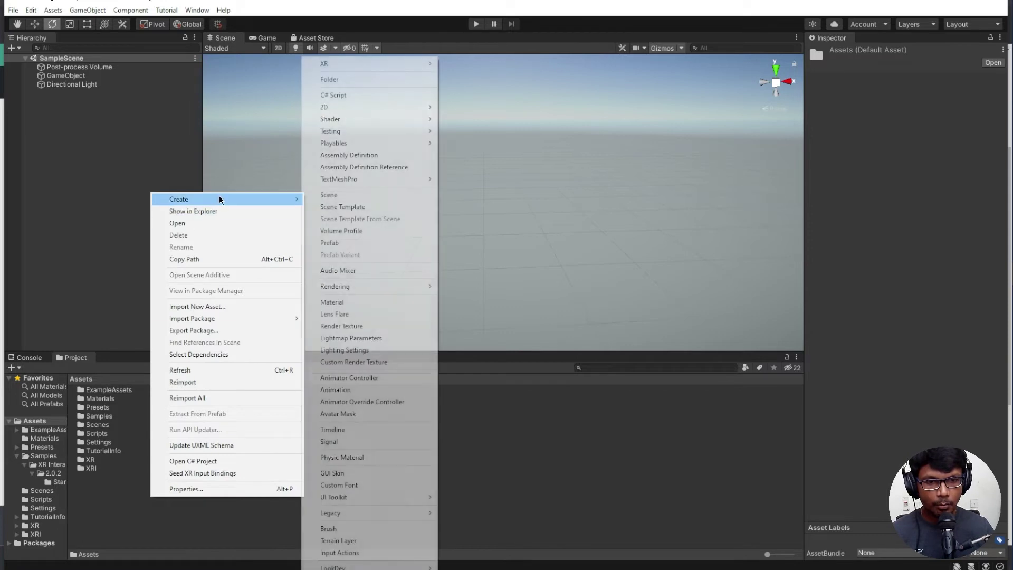
{"action": "left_click", "coordinate": [369, 81]}
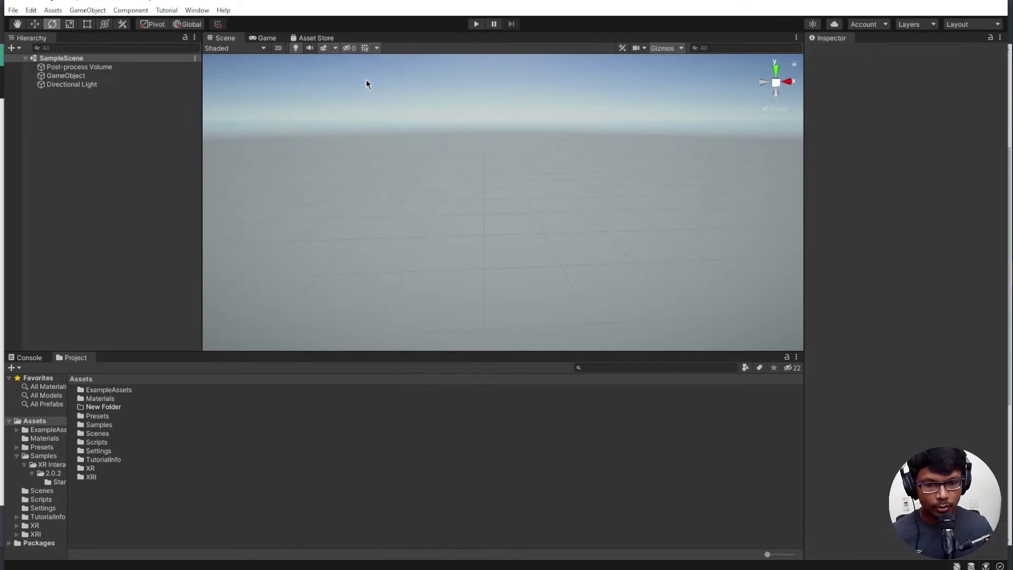
{"action": "right_click", "coordinate": [129, 475]}
{"action": "mouse_move", "coordinate": [201, 188]}
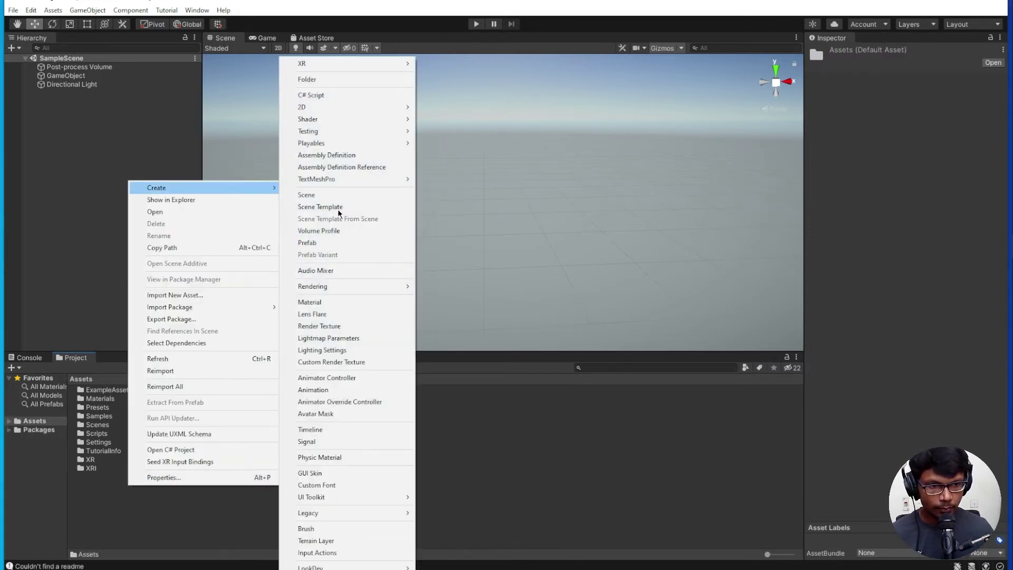
{"action": "left_click", "coordinate": [362, 81]}
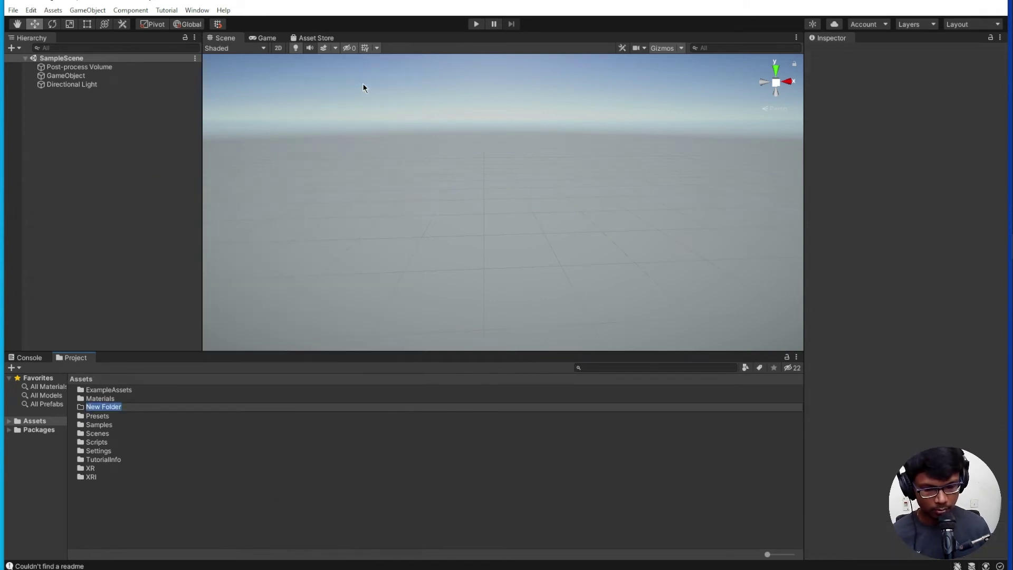
{"action": "type", "text": "Mod"}
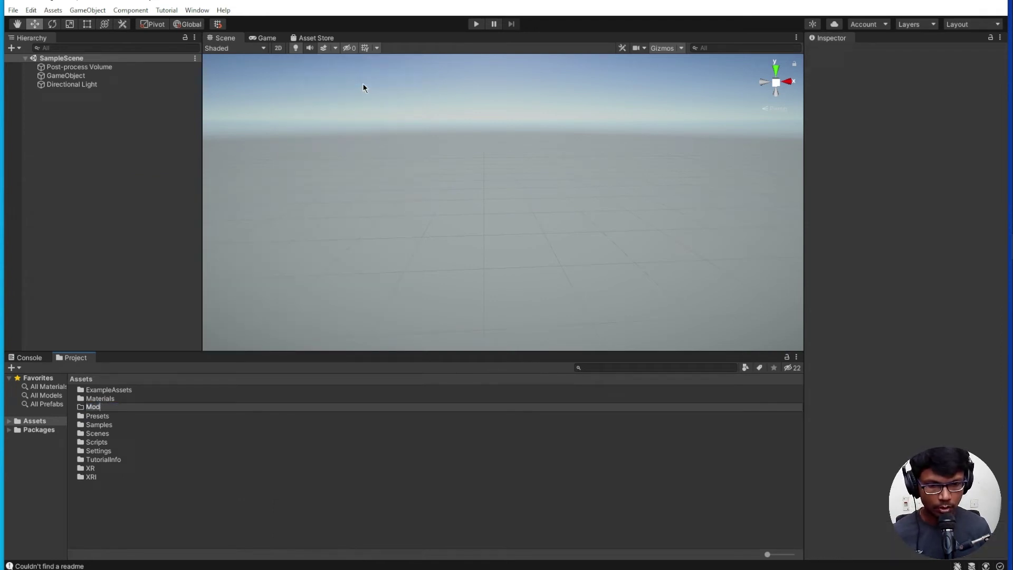
{"action": "type", "text": "el"}
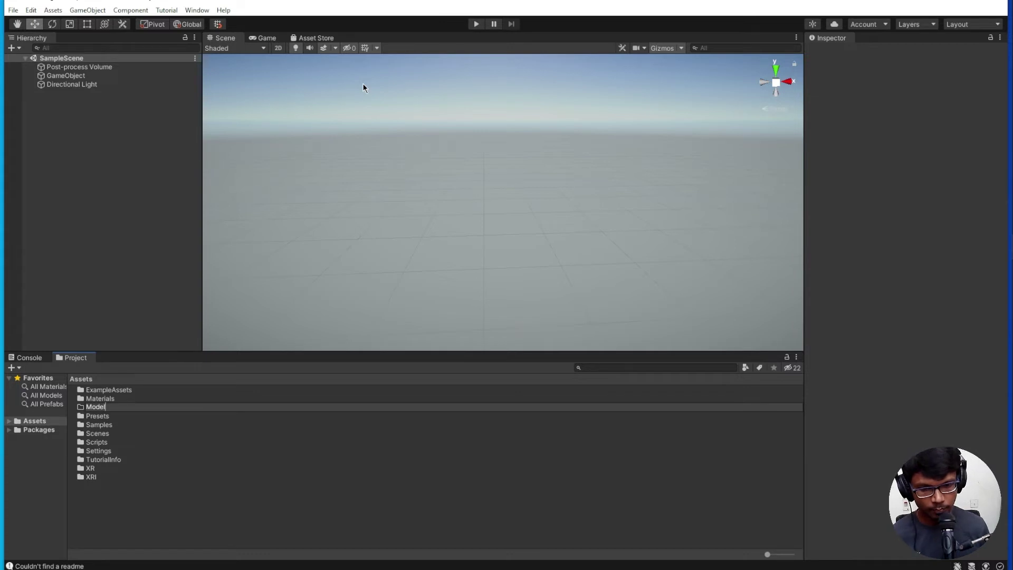
{"action": "type", "text": "els"}
{"action": "key", "text": "Return"}
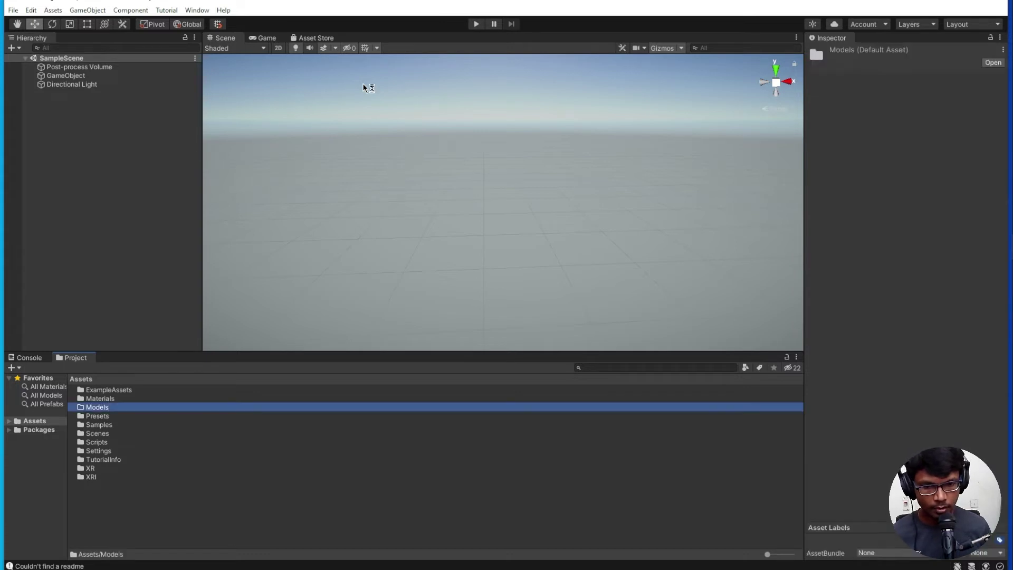
{"action": "double_click", "coordinate": [185, 407]}
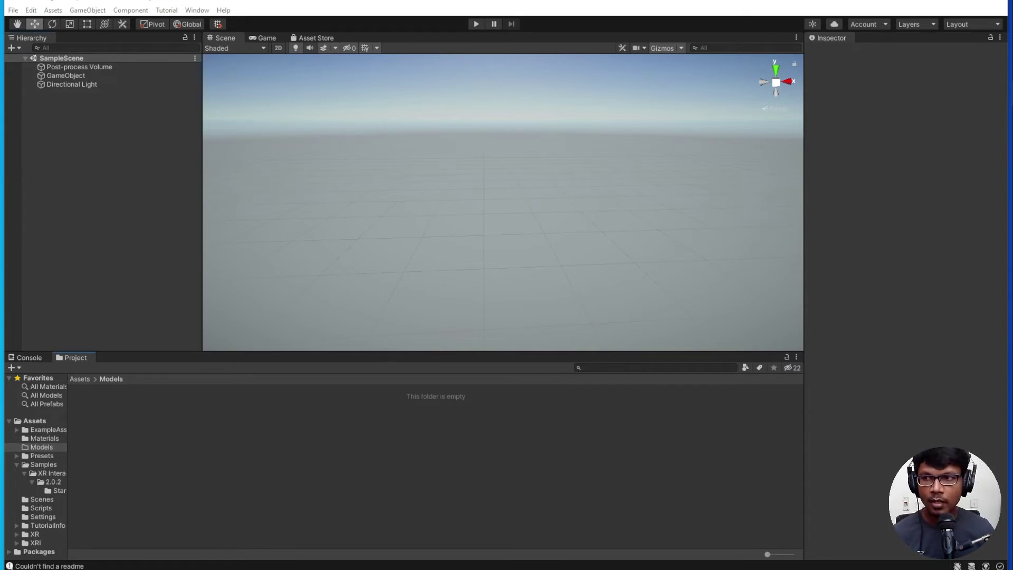
Drag the downloaded 3d-model OBJ from File Explorer into Unity's Models folder
{"action": "key", "text": "alt+Tab"}
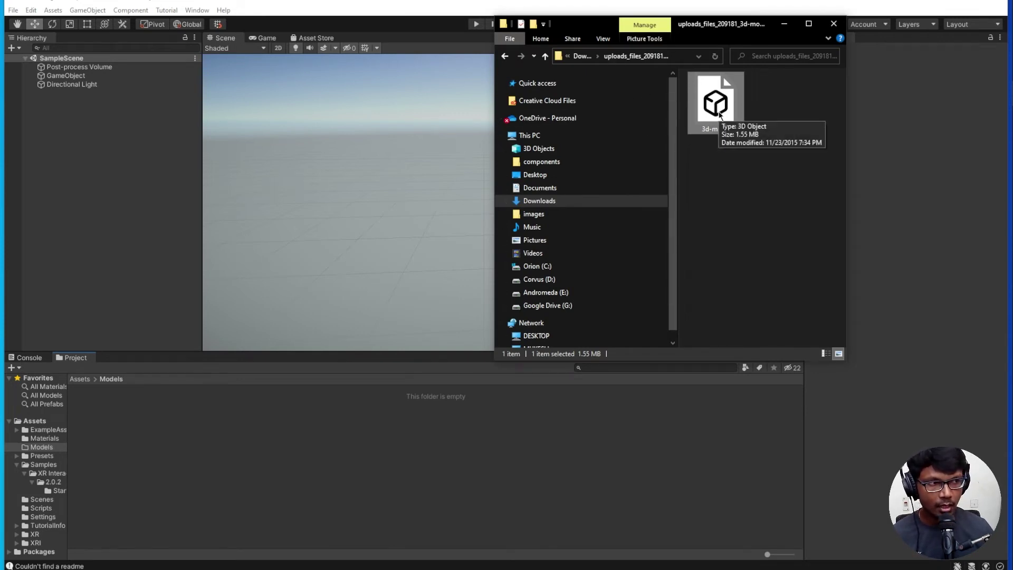
{"action": "left_click_drag", "start_coordinate": [720, 117], "coordinate": [188, 443]}
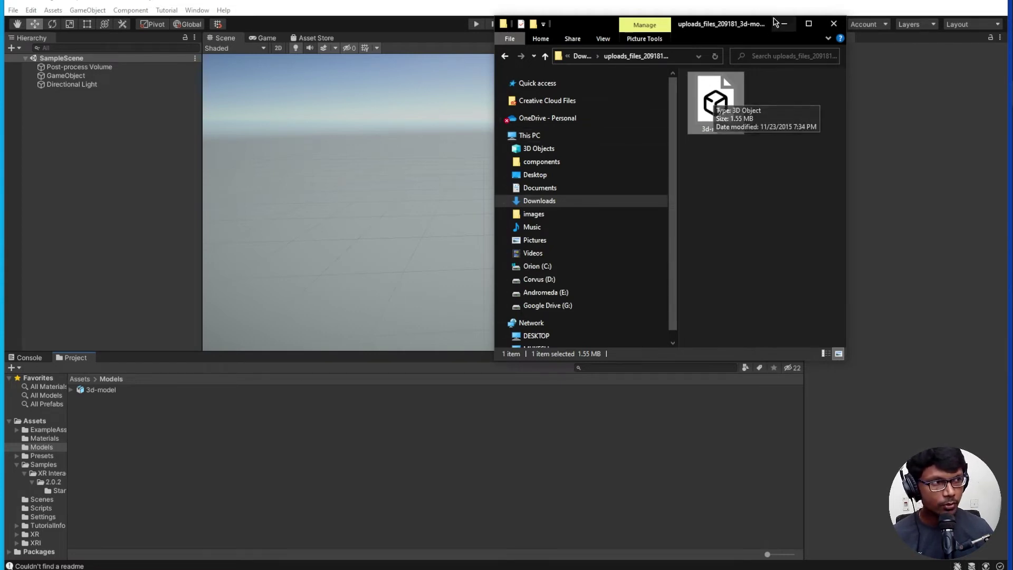
{"action": "left_click", "coordinate": [146, 352]}
Rename the 3d-model asset to bathroom
{"action": "right_click", "coordinate": [102, 392]}
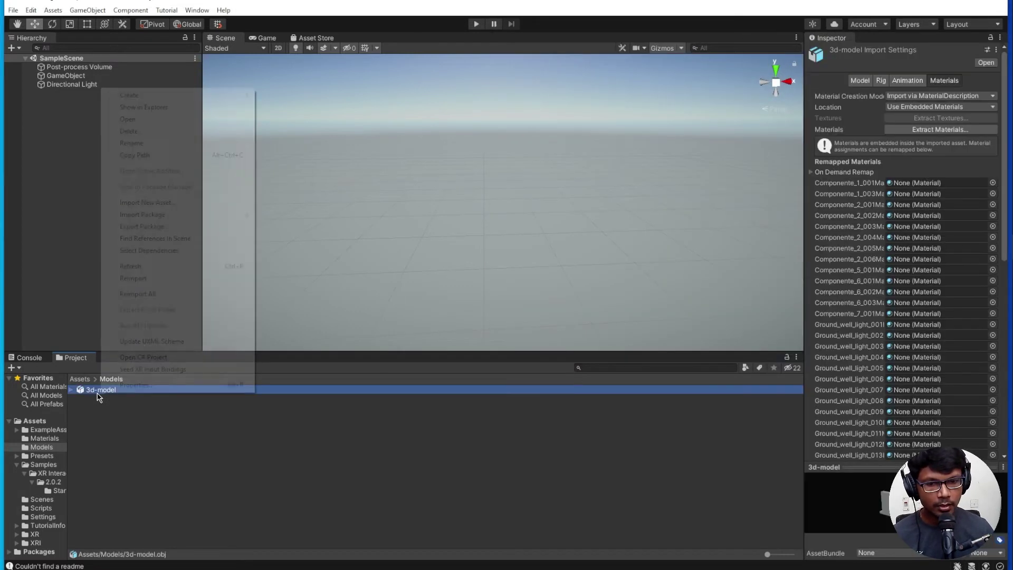
{"action": "left_click", "coordinate": [164, 144]}
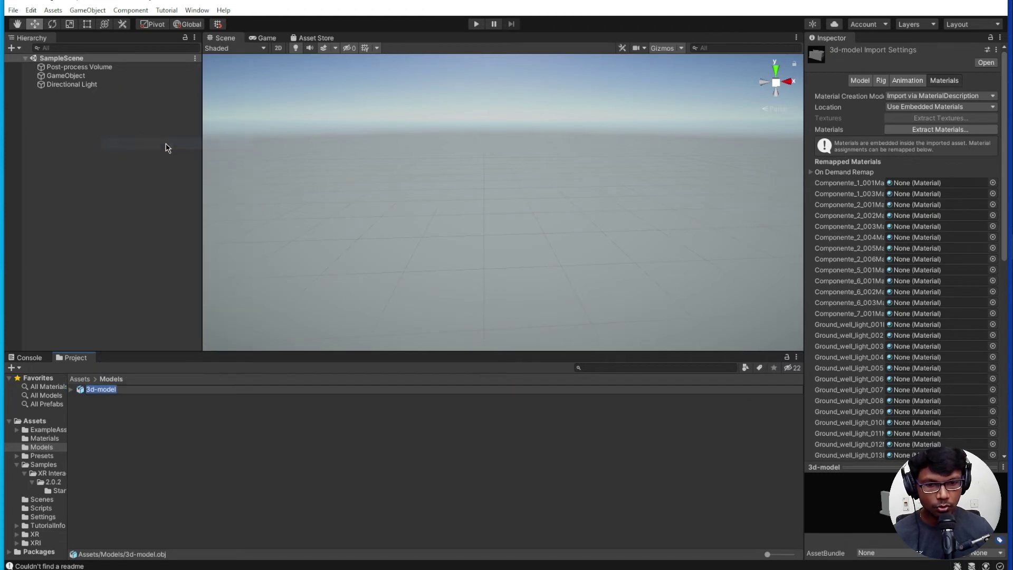
{"action": "type", "text": "bathroom"}
{"action": "left_click", "coordinate": [133, 398]}
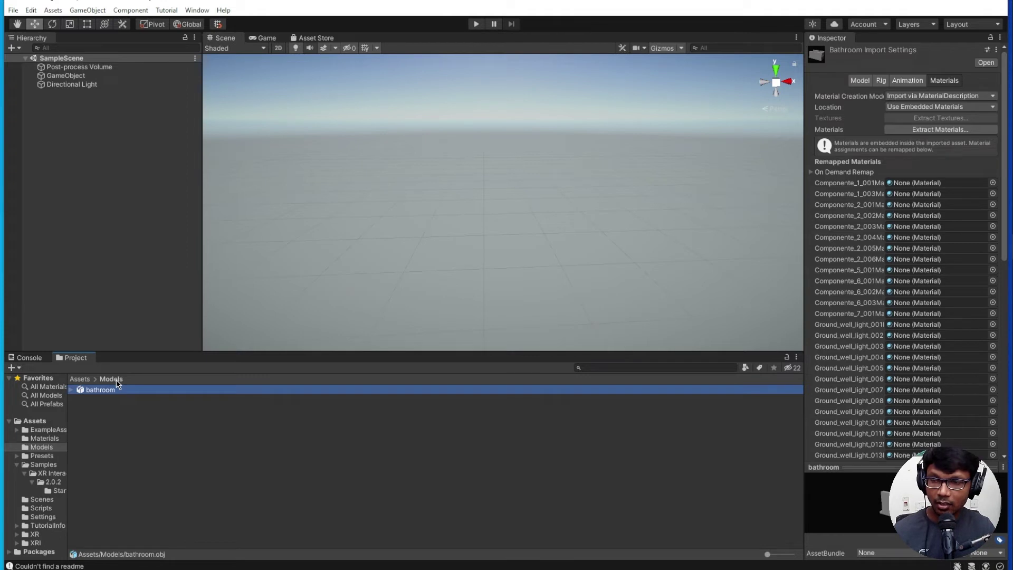
Scroll through bathroom's unassigned embedded materials in the Inspector, then deselect the asset
{"action": "scroll", "coordinate": [876, 204], "scroll_direction": "down", "scroll_amount": 10}
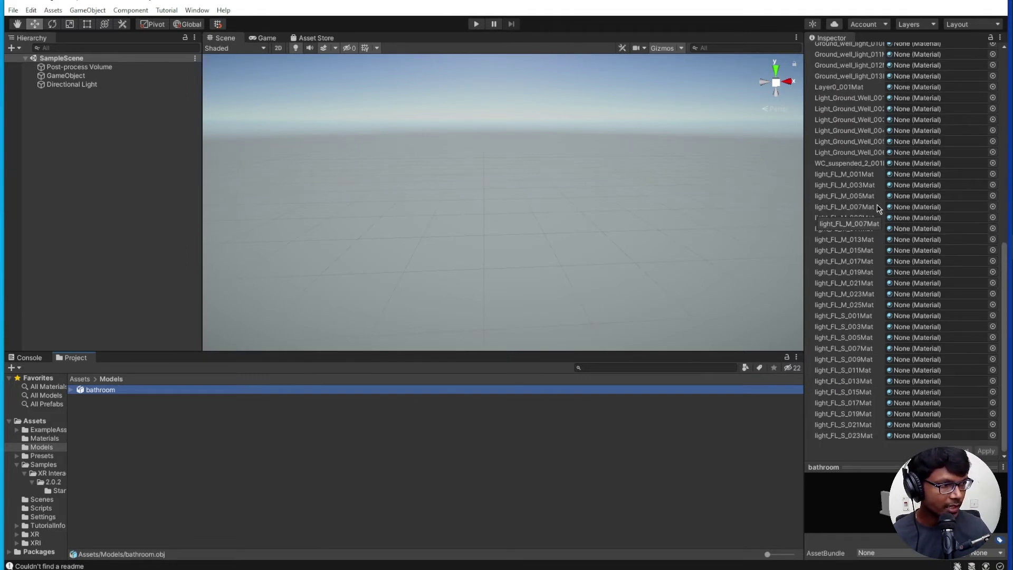
{"action": "scroll", "coordinate": [877, 208], "scroll_direction": "up", "scroll_amount": 10}
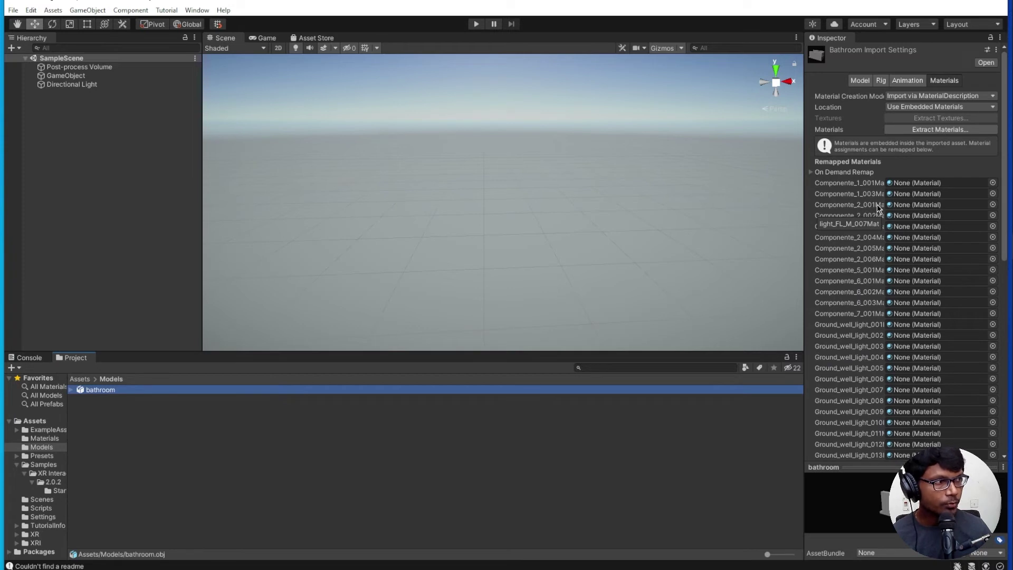
{"action": "left_click", "coordinate": [123, 445]}
Add a default one-unit Cube to SampleScene from the Hierarchy's 3D Object menu
{"action": "right_click", "coordinate": [80, 121]}
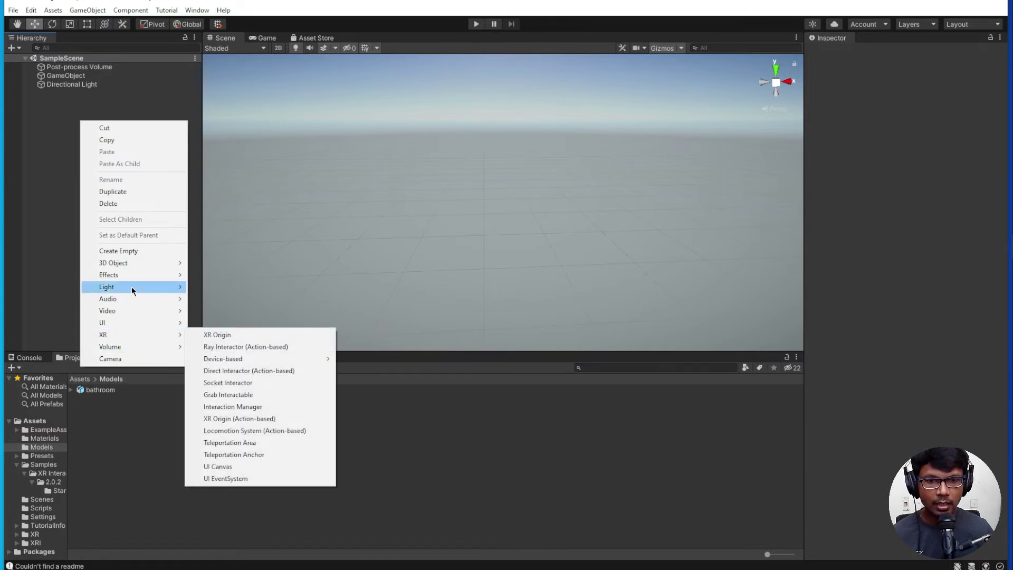
{"action": "mouse_move", "coordinate": [136, 263]}
{"action": "left_click", "coordinate": [254, 263]}
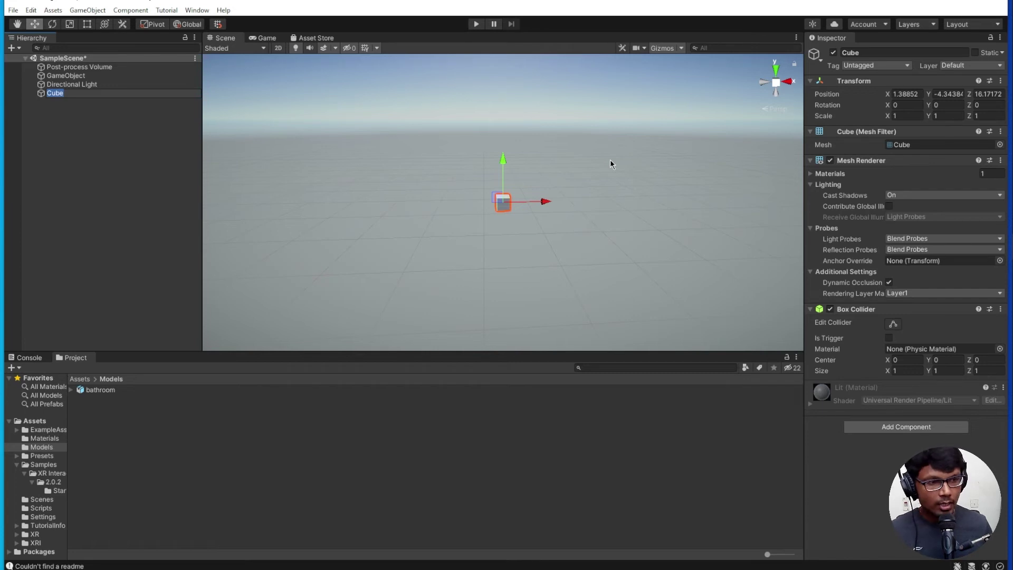
Rename the Cube to dummyCube
{"action": "left_click", "coordinate": [72, 153]}
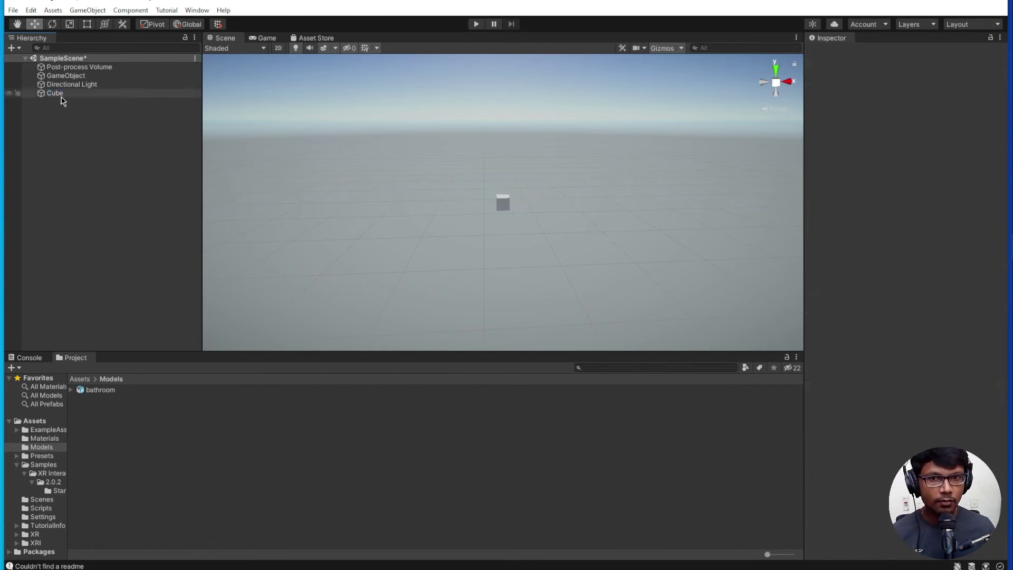
{"action": "left_click", "coordinate": [61, 93]}
{"action": "key", "text": "F2"}
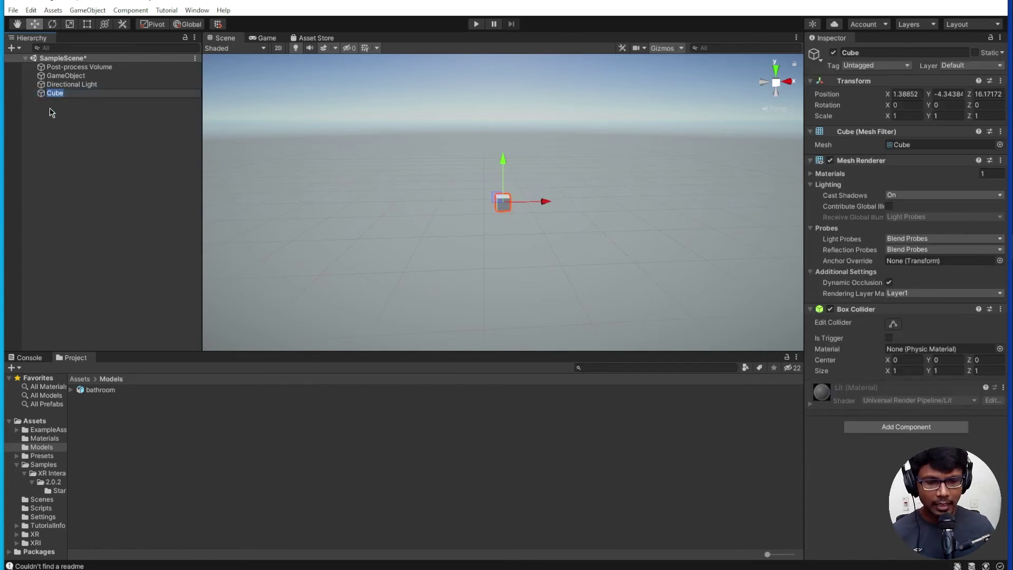
{"action": "type", "text": "dummyCub"}
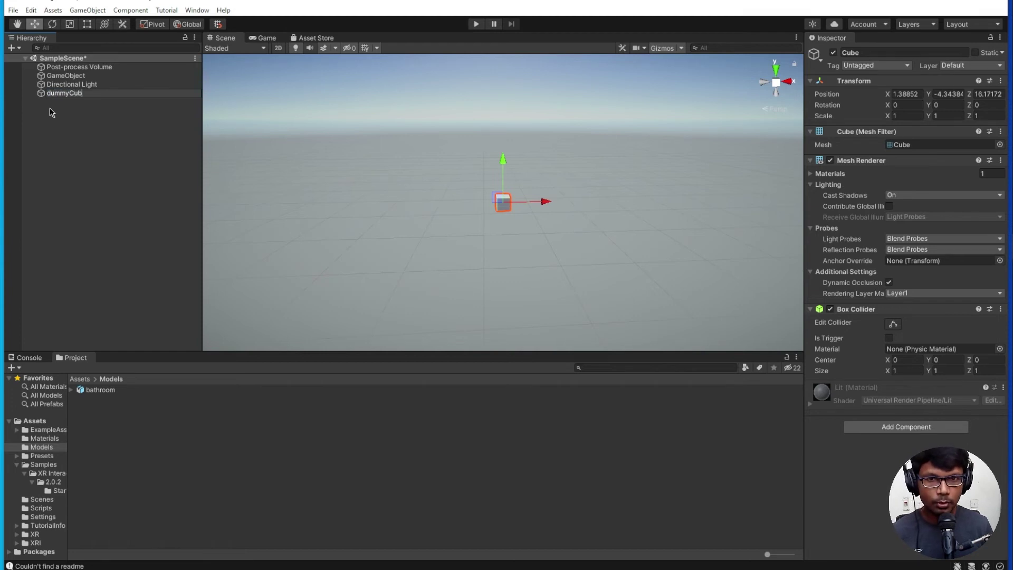
{"action": "type", "text": "e"}
{"action": "key", "text": "Return"}
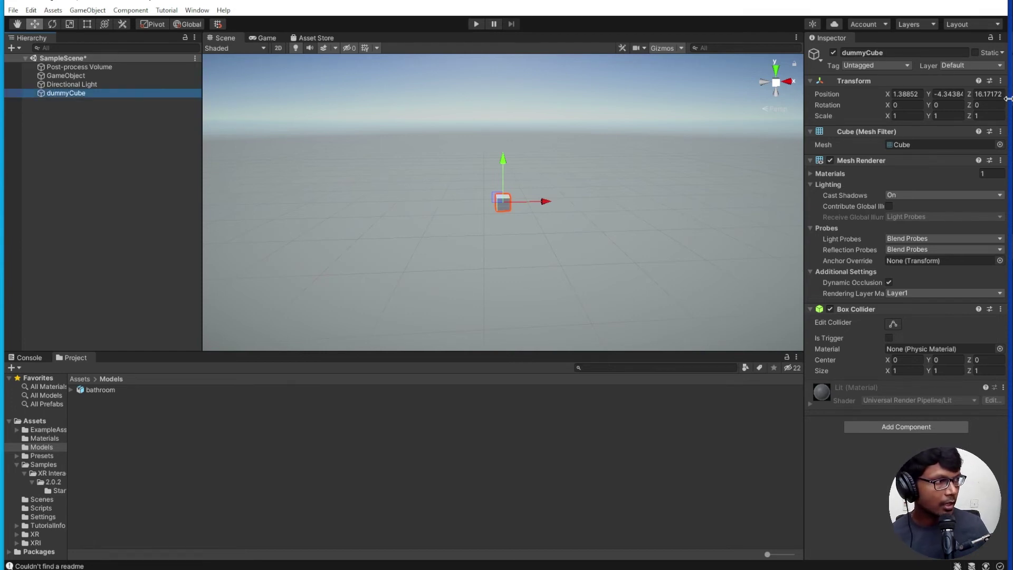
Set dummyCube's X and Y position to 0 and its Y scale to 3.43
{"action": "left_click", "coordinate": [906, 95]}
{"action": "type", "text": "0"}
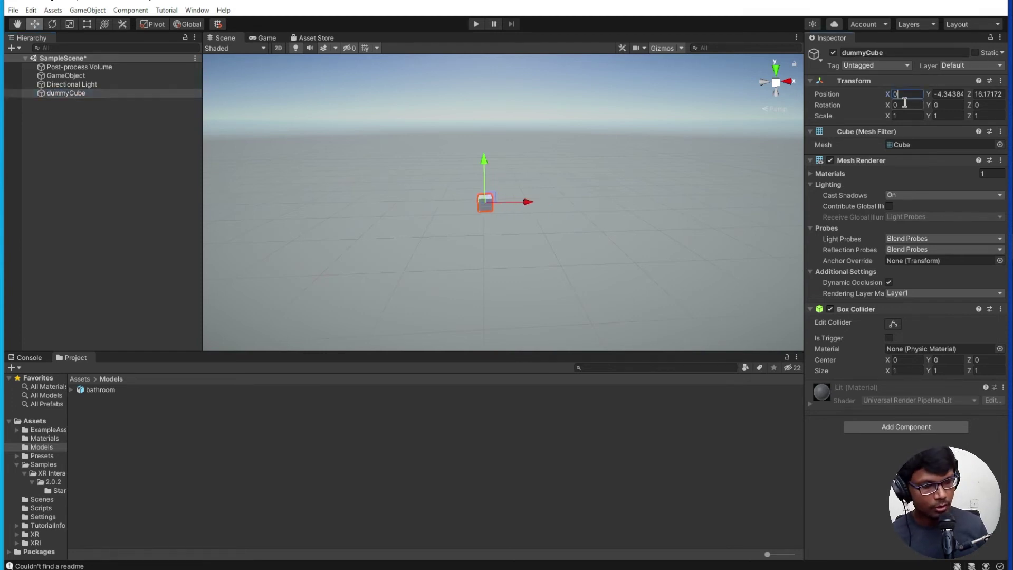
{"action": "key", "text": "Tab"}
{"action": "type", "text": "0"}
{"action": "key", "text": "Tab"}
{"action": "type", "text": "0"}
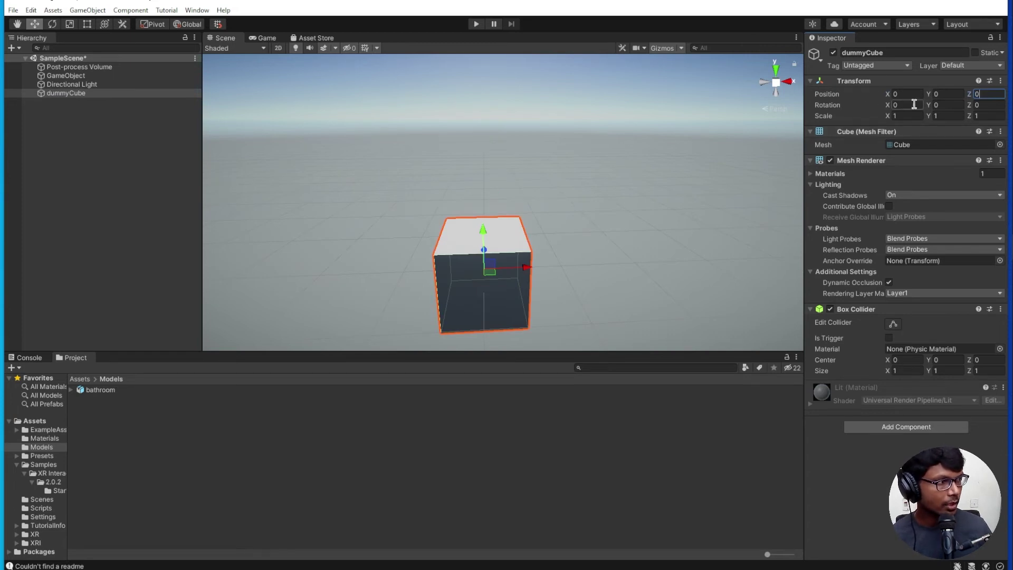
{"action": "left_click", "coordinate": [948, 116]}
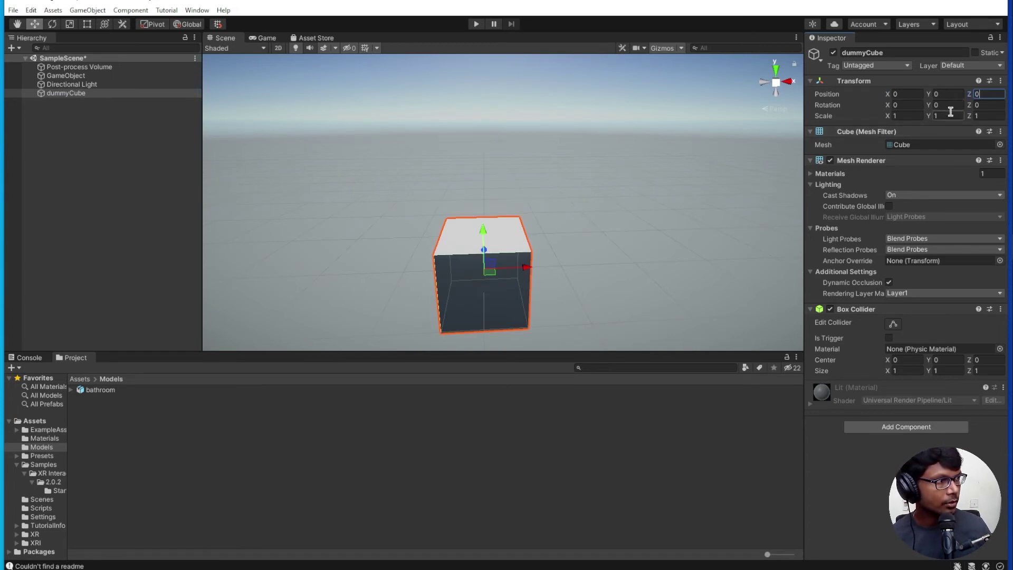
{"action": "type", "text": "3.43"}
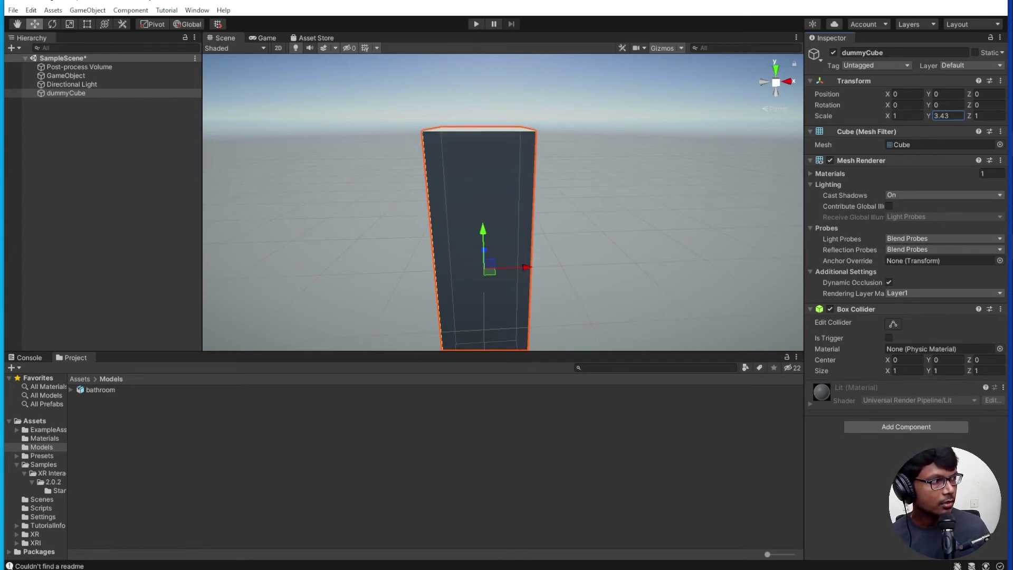
Copy the 3.048-metre result for 10 feet from the browser's conversion
{"action": "left_click", "coordinate": [949, 163]}
{"action": "left_click", "coordinate": [244, 15]}
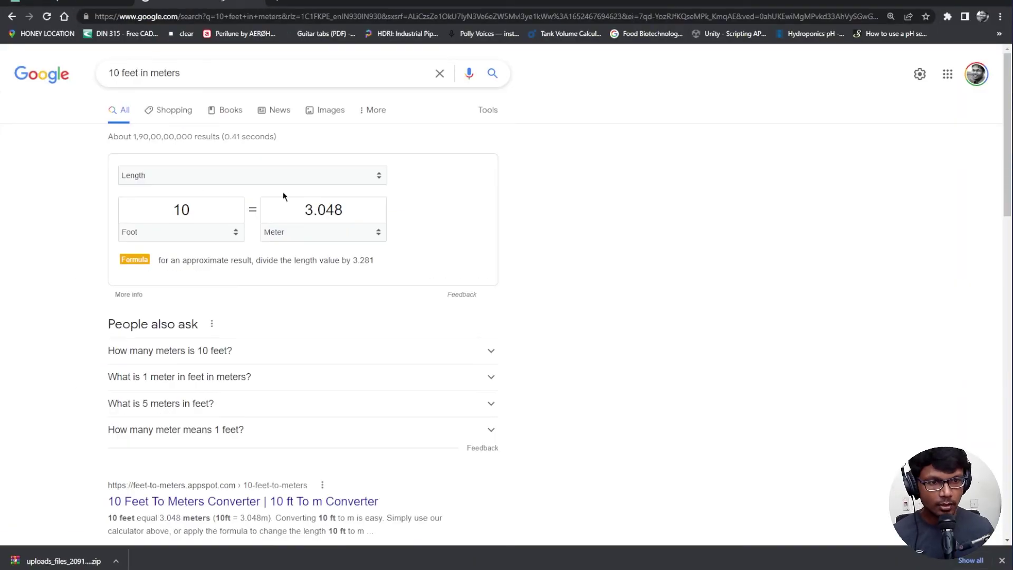
{"action": "left_click_drag", "start_coordinate": [303, 210], "coordinate": [364, 211]}
{"action": "key", "text": "ctrl+c"}
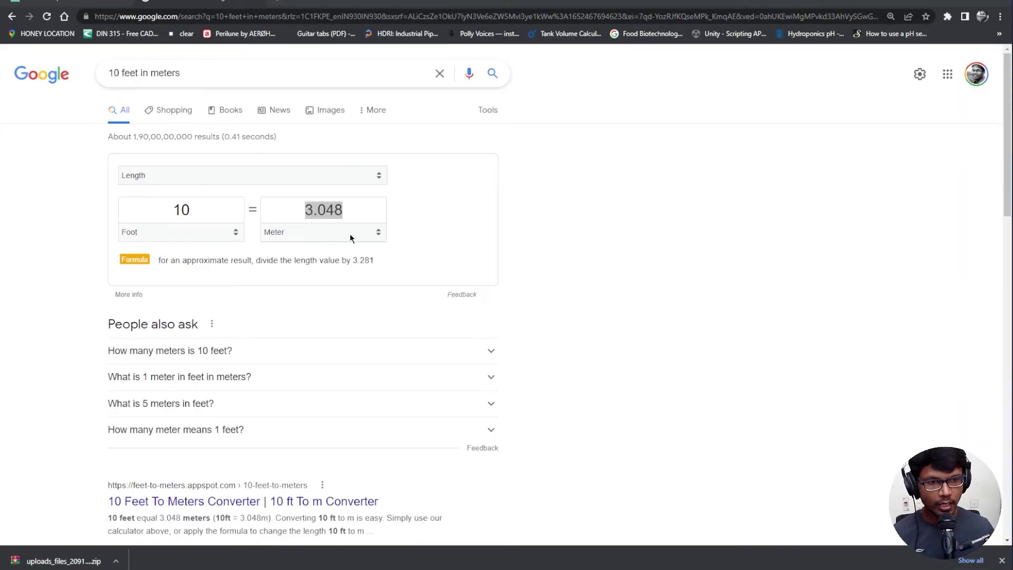
{"action": "key", "text": "alt+Tab"}
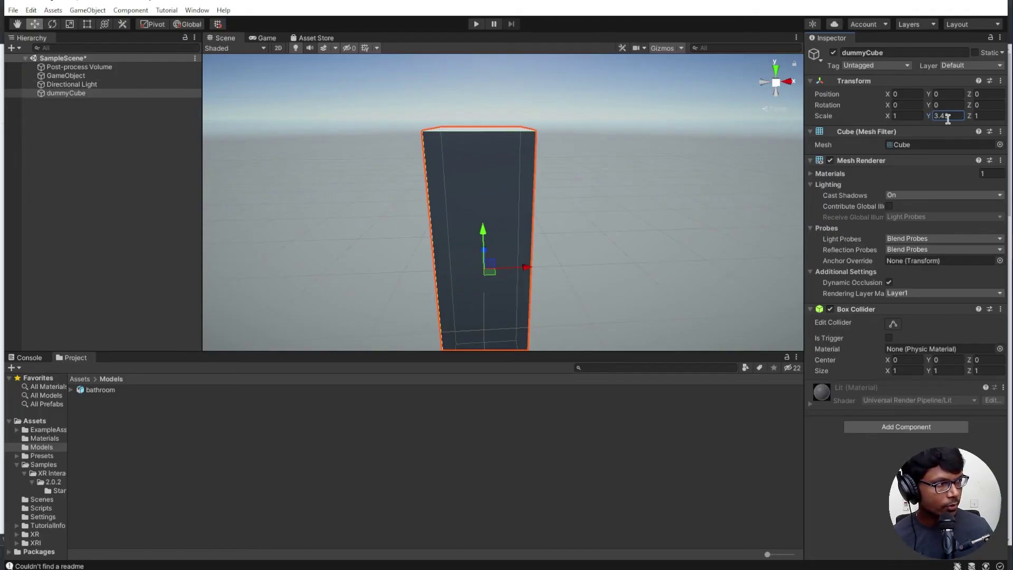
Paste 3.048 as dummyCube's Y scale, making it ten feet tall
{"action": "key", "text": "ctrl+v"}
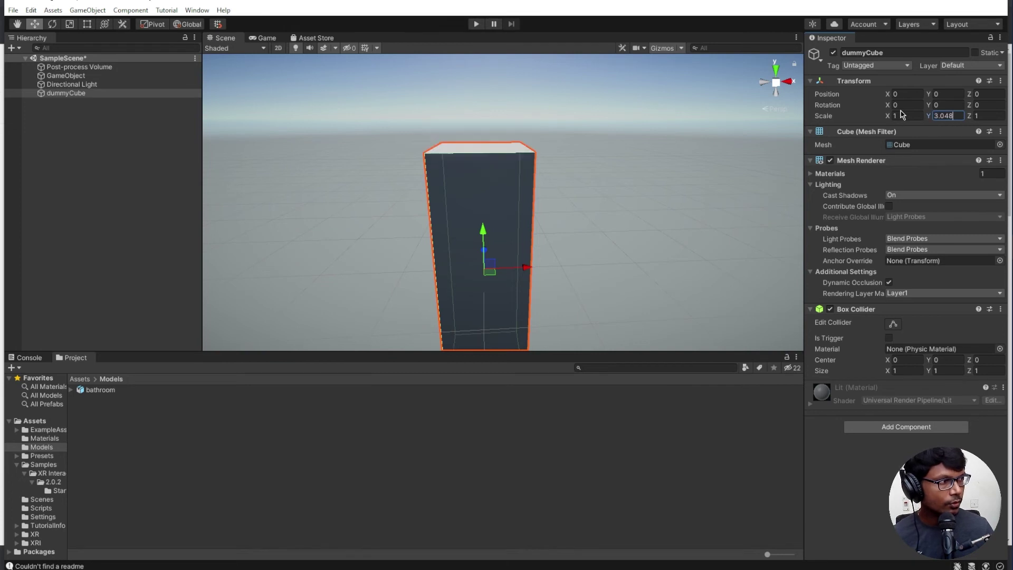
{"action": "left_click", "coordinate": [328, 195]}
{"action": "left_click", "coordinate": [476, 244]}
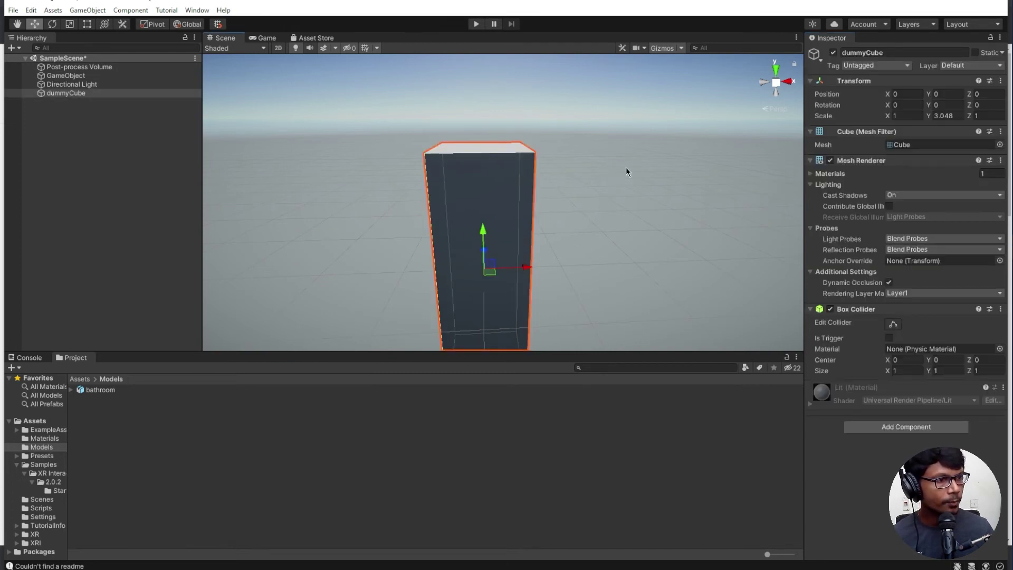
Raise dummyCube to Y 1.541 so its base rests on the ground grid
{"action": "scroll", "coordinate": [626, 167], "scroll_direction": "down", "scroll_amount": 2}
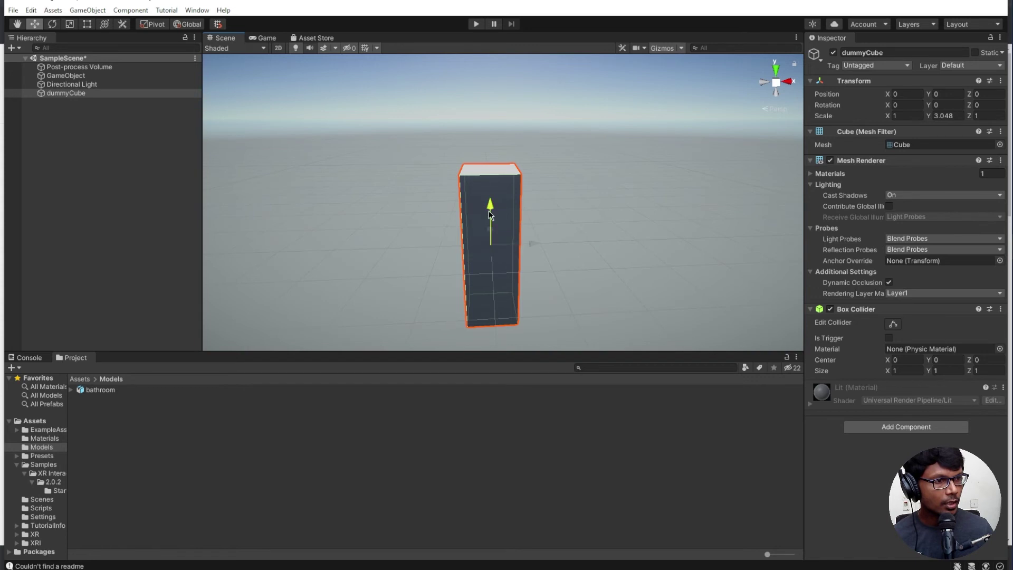
{"action": "left_click_drag", "start_coordinate": [489, 211], "coordinate": [504, 131]}
{"action": "left_click", "coordinate": [601, 205]}
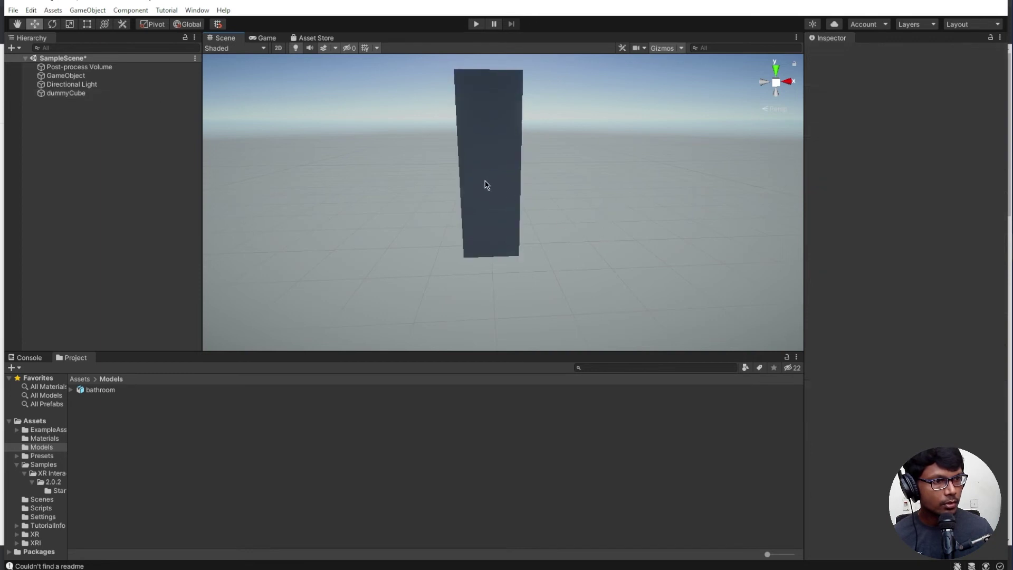
{"action": "left_click", "coordinate": [511, 179]}
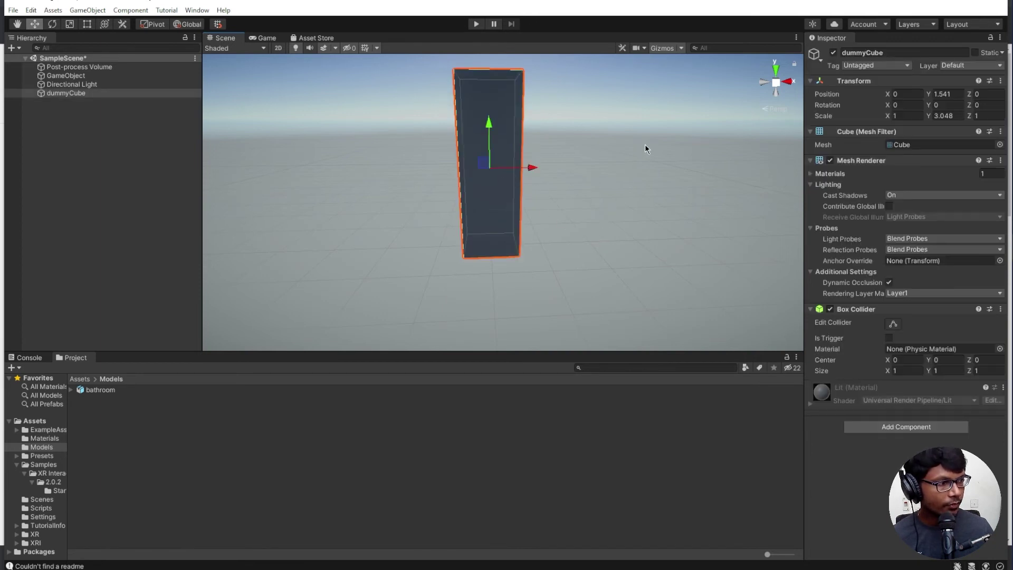
{"action": "left_click", "coordinate": [590, 177]}
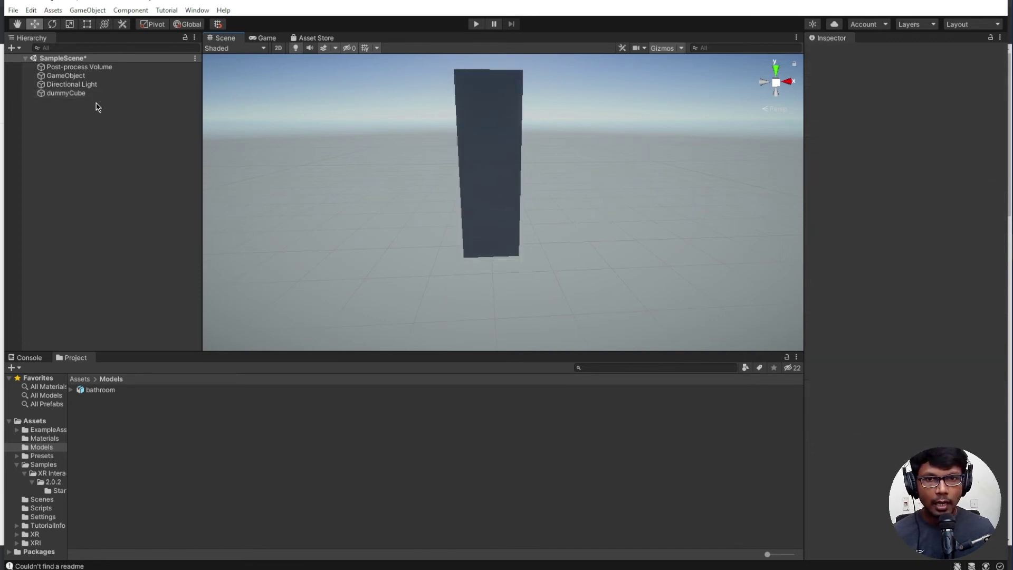
{"action": "left_click", "coordinate": [75, 93]}
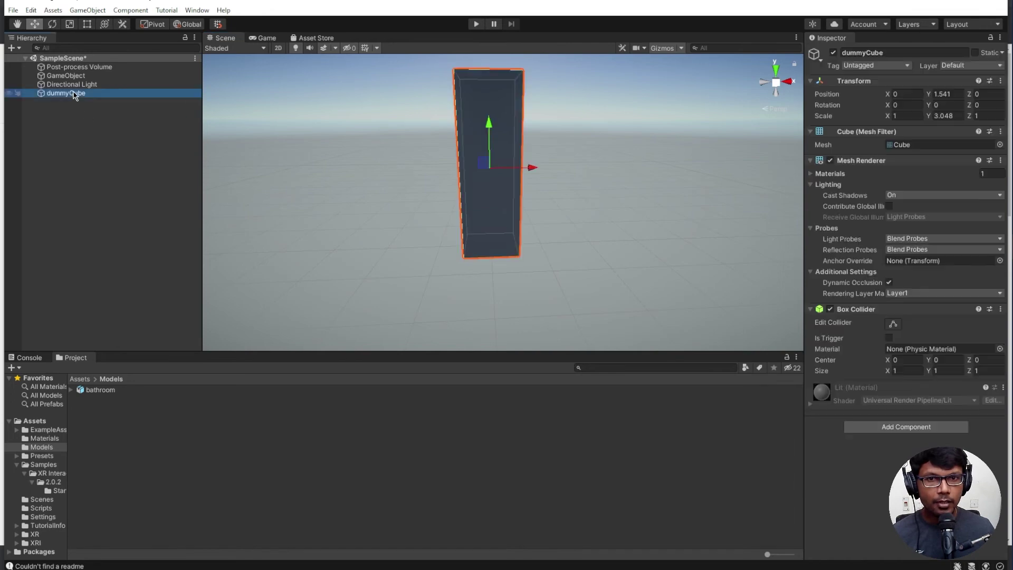
{"action": "left_click", "coordinate": [140, 168]}
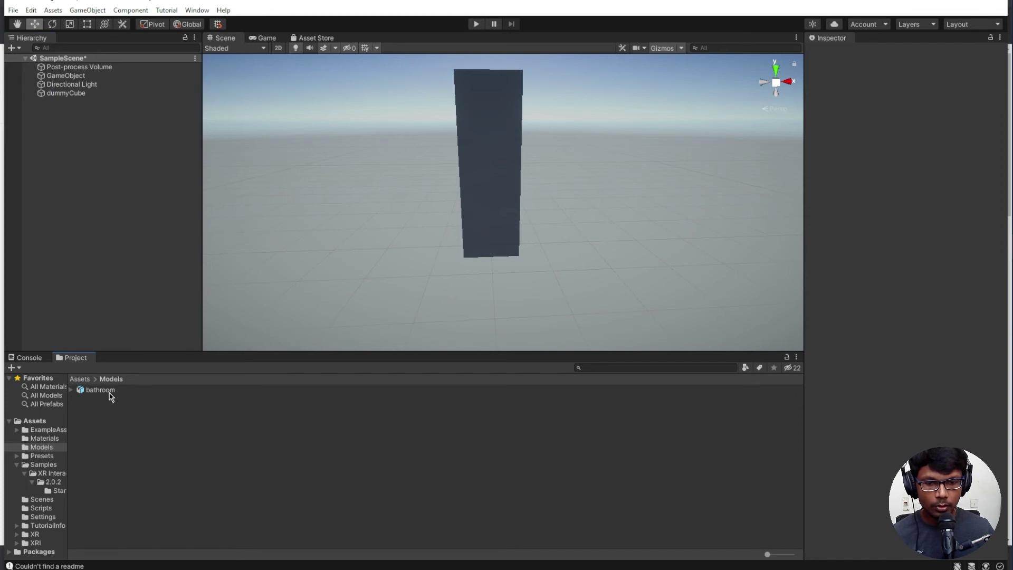
Add the bathroom model to the scene and frame it in view
{"action": "left_click_drag", "start_coordinate": [111, 397], "coordinate": [82, 158]}
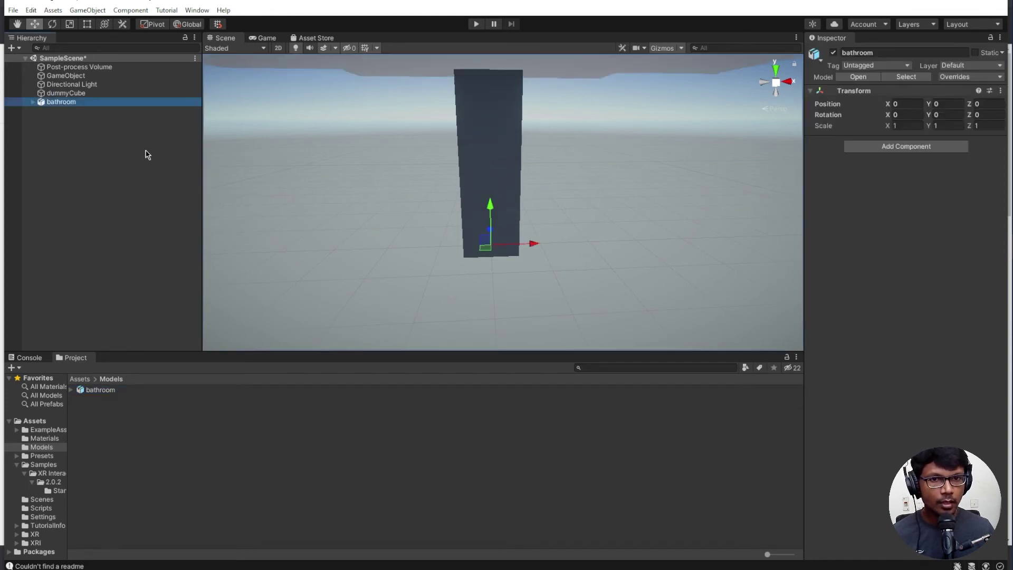
{"action": "key", "text": "f"}
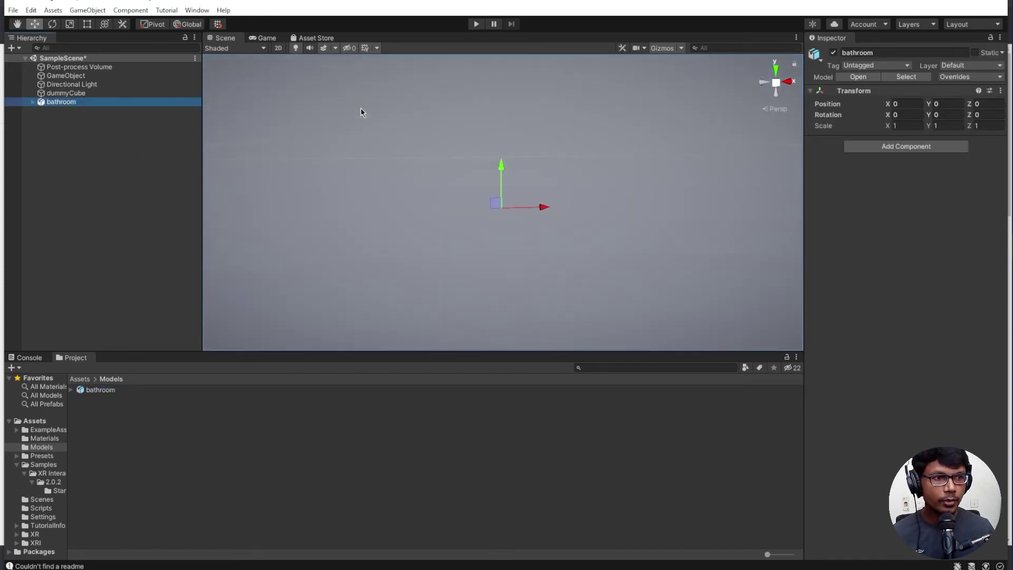
{"action": "scroll", "coordinate": [361, 111], "scroll_direction": "down", "scroll_amount": 8}
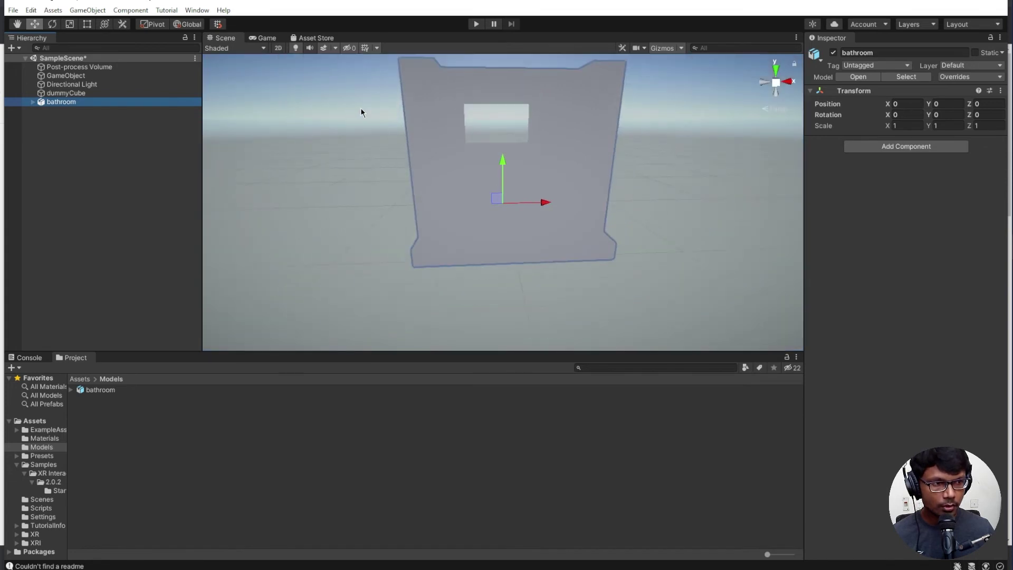
{"action": "scroll", "coordinate": [360, 112], "scroll_direction": "up", "scroll_amount": 8}
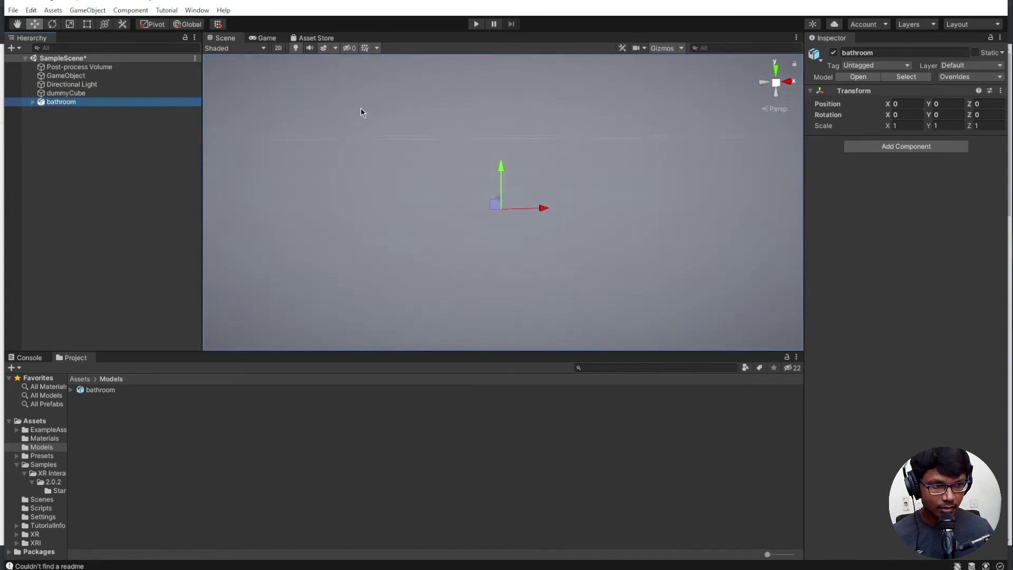
{"action": "scroll", "coordinate": [360, 112], "scroll_direction": "down", "scroll_amount": 5}
Scale the bathroom down uniformly to 0.030124 so it surrounds dummyCube
{"action": "key", "text": "r"}
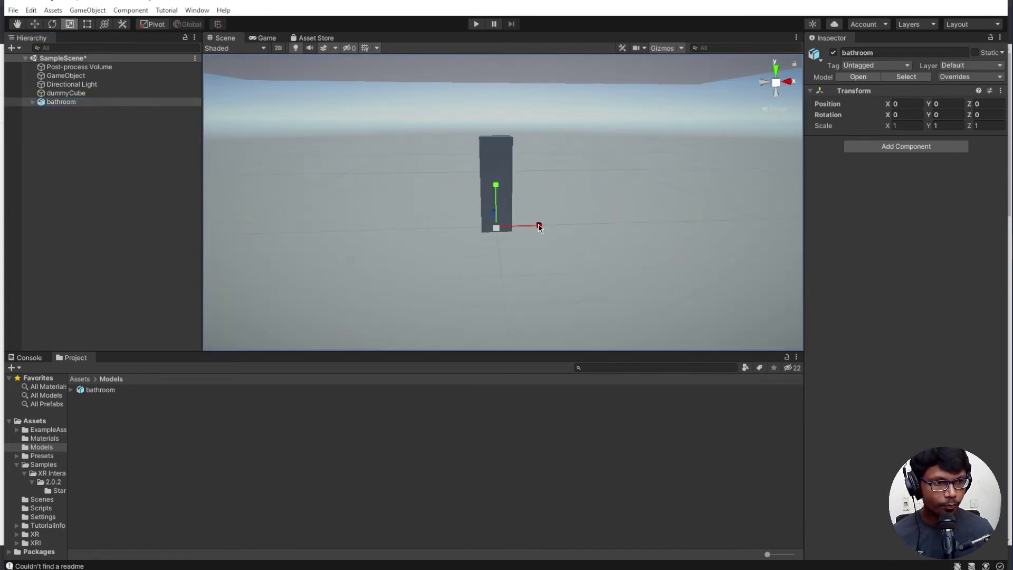
{"action": "left_click_drag", "start_coordinate": [495, 227], "coordinate": [478, 278]}
{"action": "scroll", "coordinate": [525, 216], "scroll_direction": "down", "scroll_amount": 3}
{"action": "scroll", "coordinate": [525, 216], "scroll_direction": "up", "scroll_amount": 5}
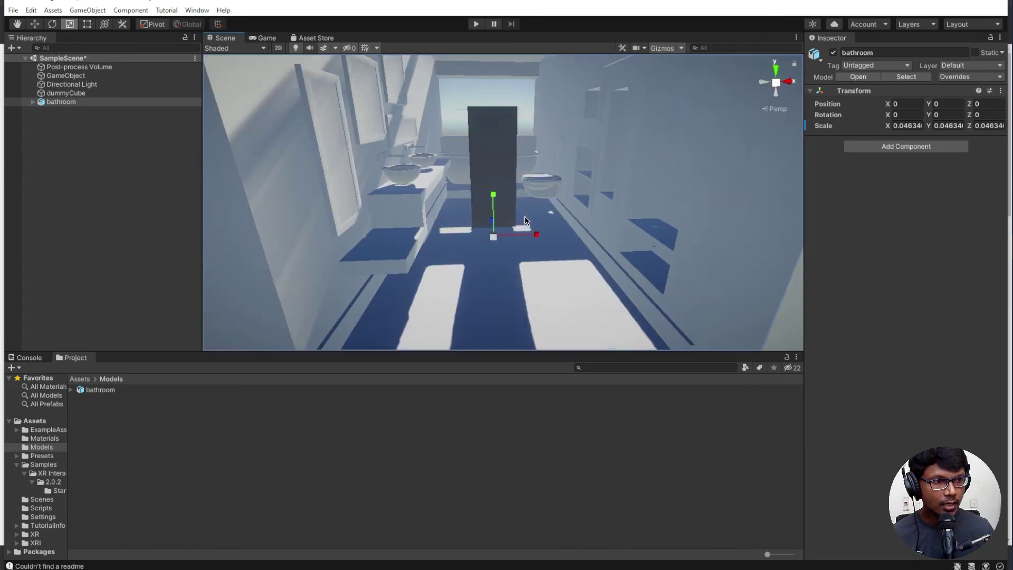
{"action": "left_click_drag", "start_coordinate": [493, 237], "coordinate": [500, 264]}
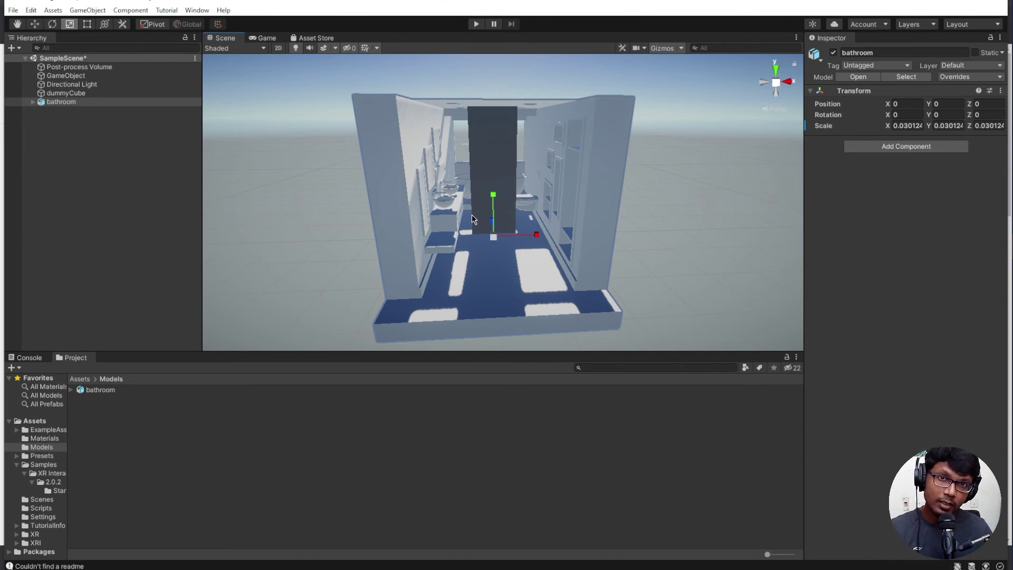
{"action": "scroll", "coordinate": [524, 207], "scroll_direction": "down", "scroll_amount": 5}
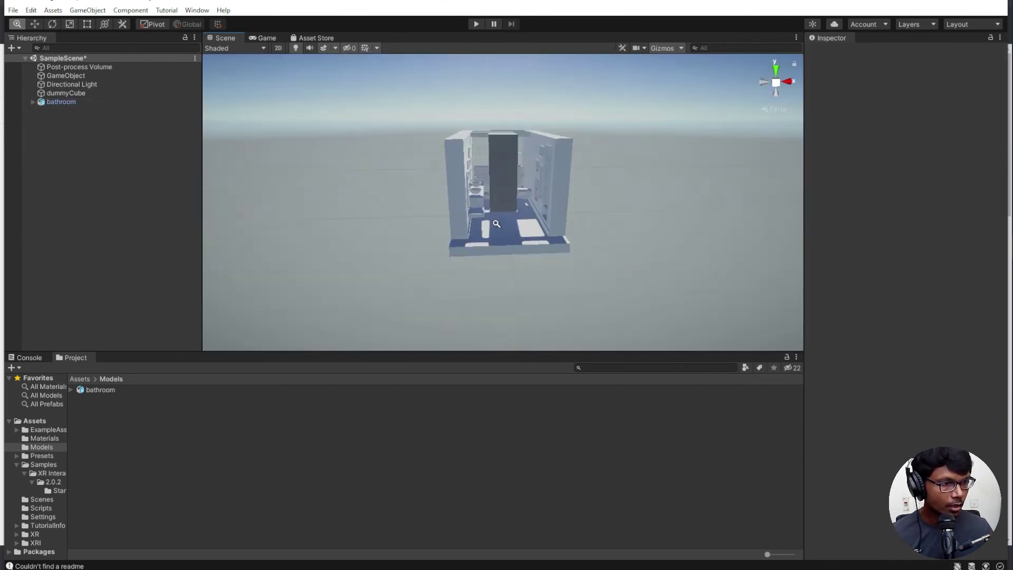
Frame dummyCube in an orthographic Back view, centred in the Scene view
{"action": "double_click", "coordinate": [66, 93]}
{"action": "left_click", "coordinate": [771, 85]}
{"action": "left_click", "coordinate": [769, 83]}
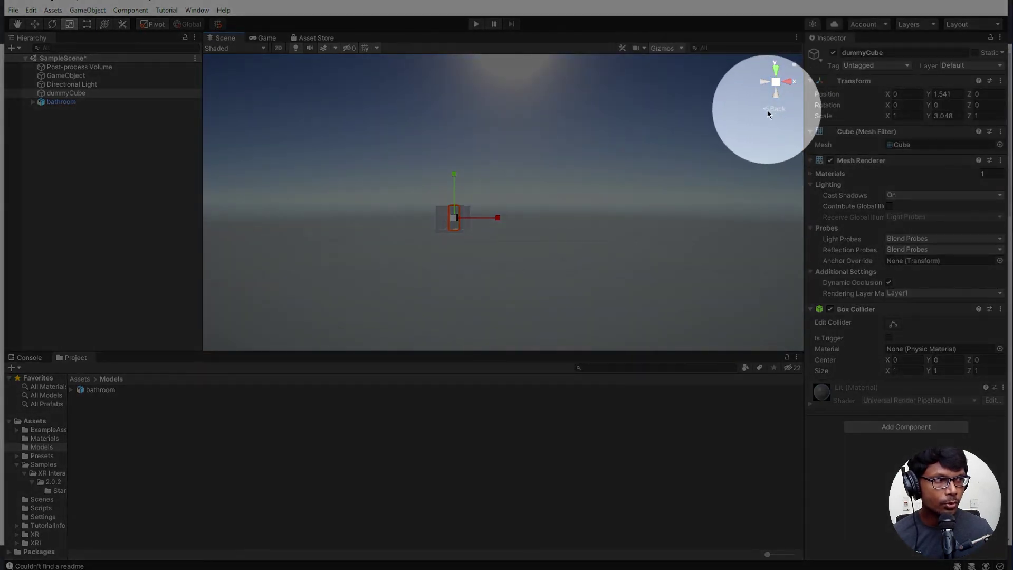
{"action": "left_click", "coordinate": [766, 109]}
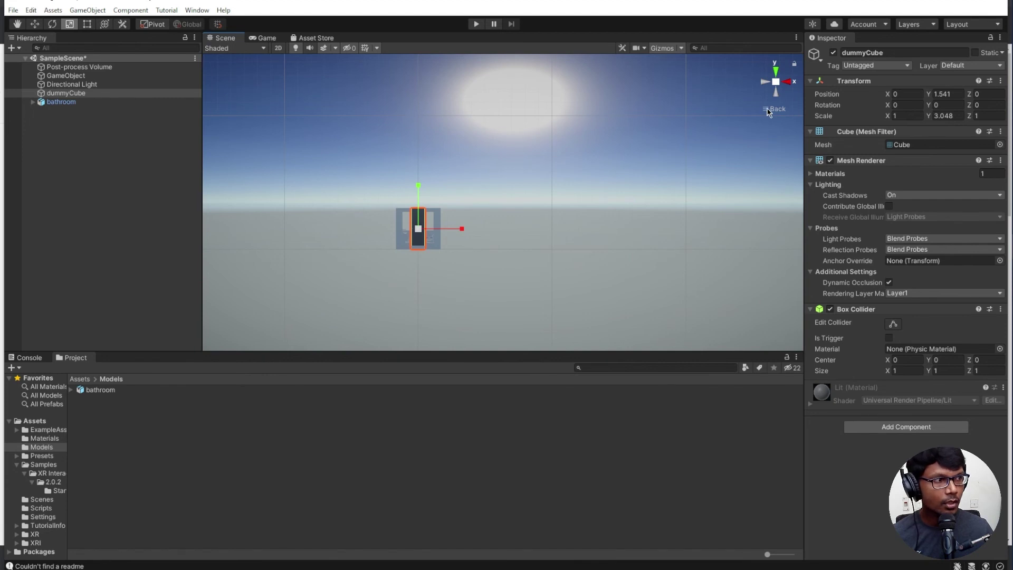
{"action": "scroll", "coordinate": [349, 296], "scroll_direction": "up", "scroll_amount": 5}
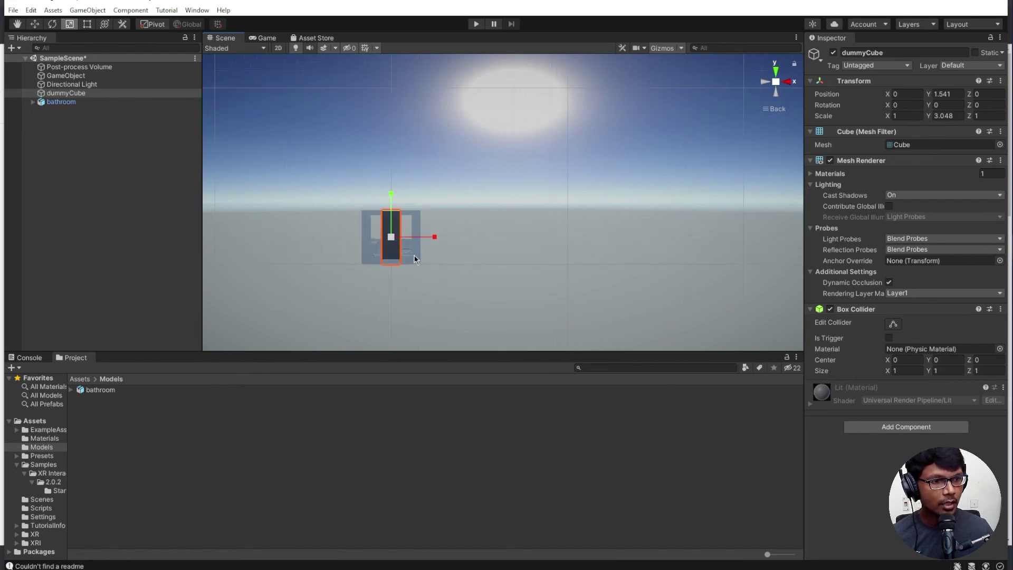
{"action": "middle_click_drag", "start_coordinate": [398, 246], "coordinate": [561, 190]}
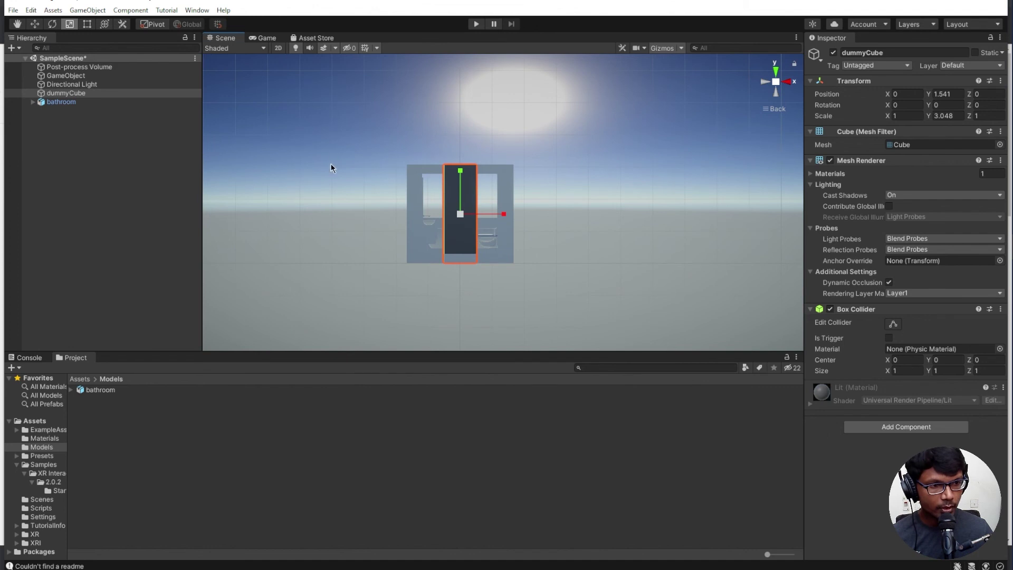
Enlarge the bathroom to 0.032831 scale so its ceiling meets the cube's top
{"action": "left_click", "coordinate": [60, 102]}
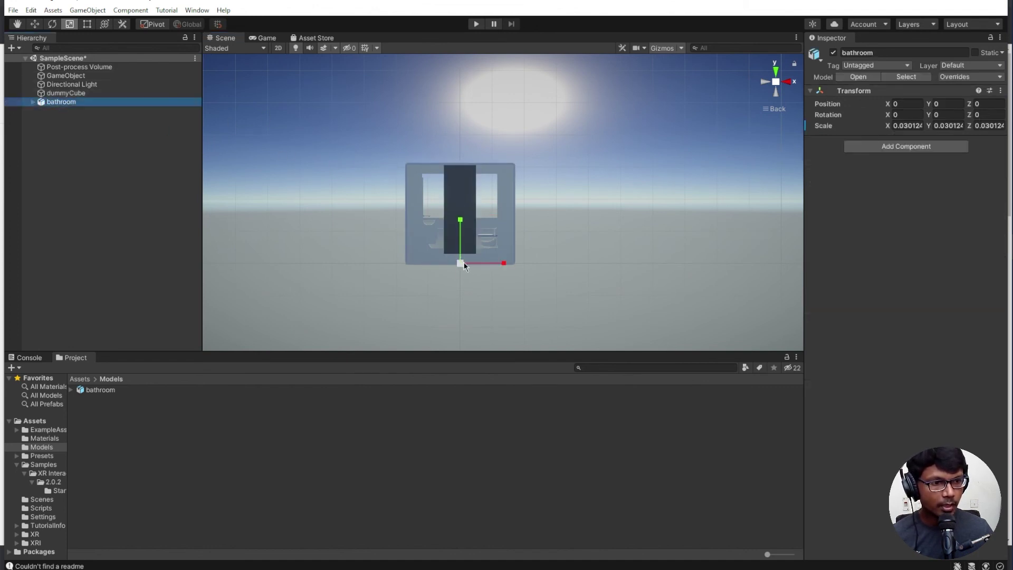
{"action": "left_click_drag", "start_coordinate": [463, 263], "coordinate": [461, 264]}
{"action": "left_click", "coordinate": [450, 259]}
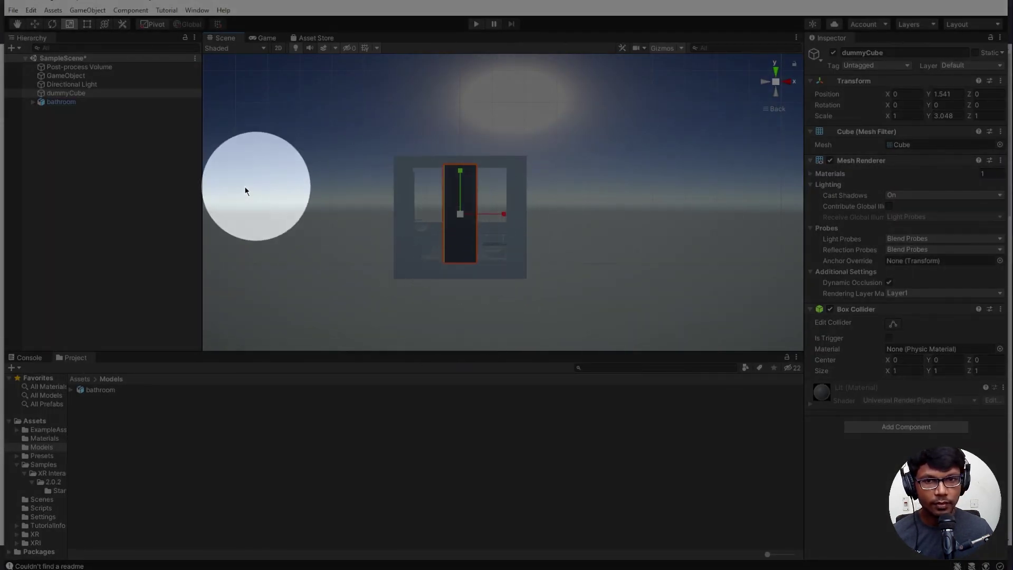
{"action": "left_click", "coordinate": [35, 23]}
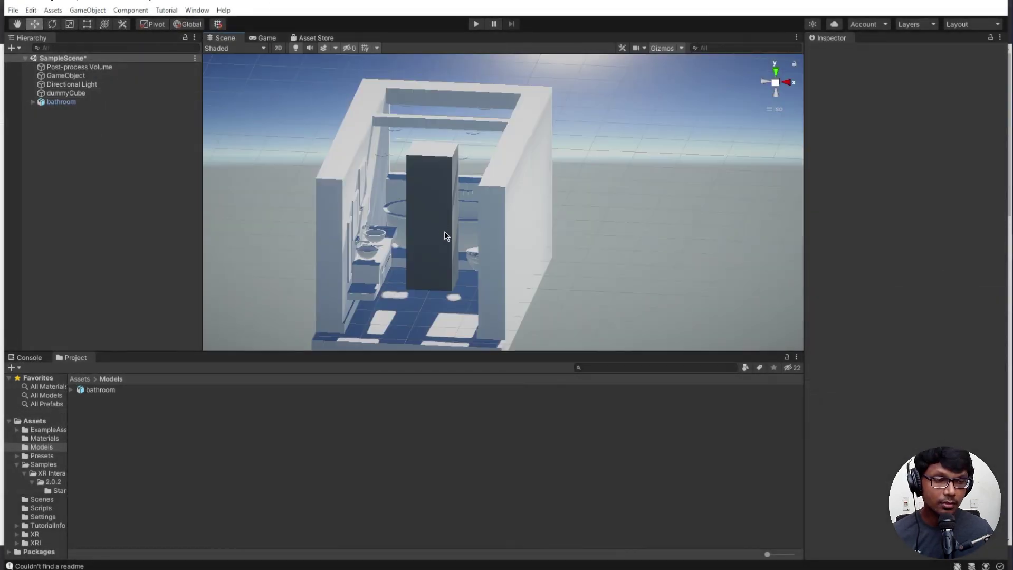
Return to a perspective view and deactivate dummyCube to hide it
{"action": "scroll", "coordinate": [460, 242], "scroll_direction": "up", "scroll_amount": 3}
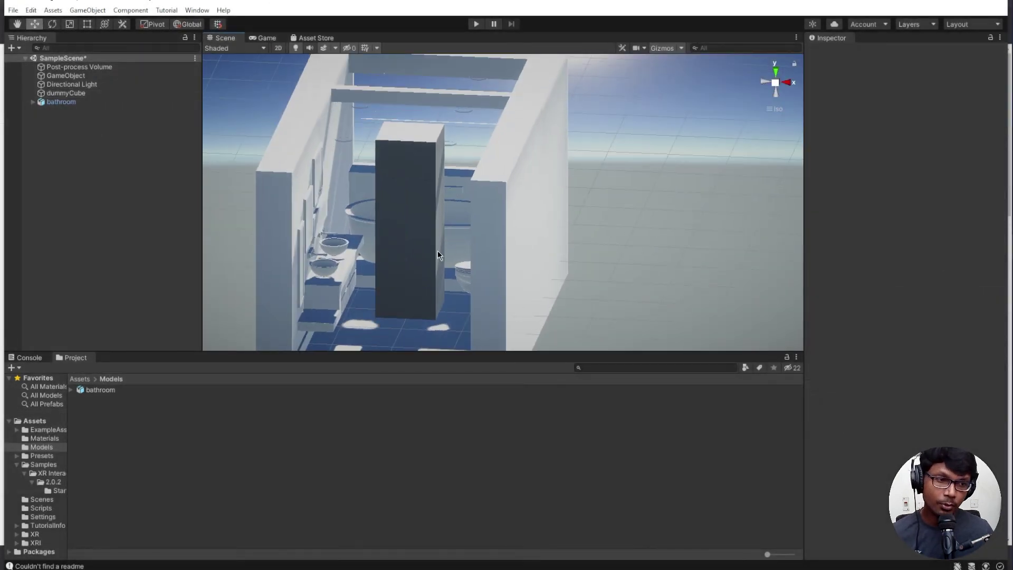
{"action": "middle_click_drag", "start_coordinate": [438, 251], "coordinate": [468, 233]}
{"action": "left_click", "coordinate": [770, 110]}
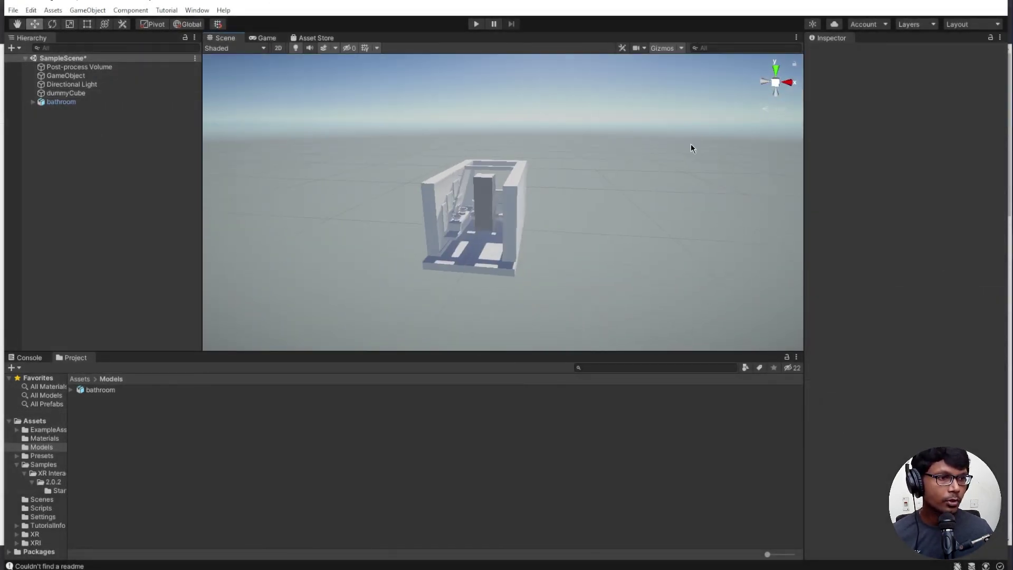
{"action": "scroll", "coordinate": [448, 223], "scroll_direction": "up", "scroll_amount": 6}
{"action": "middle_click_drag", "start_coordinate": [370, 310], "coordinate": [470, 226]}
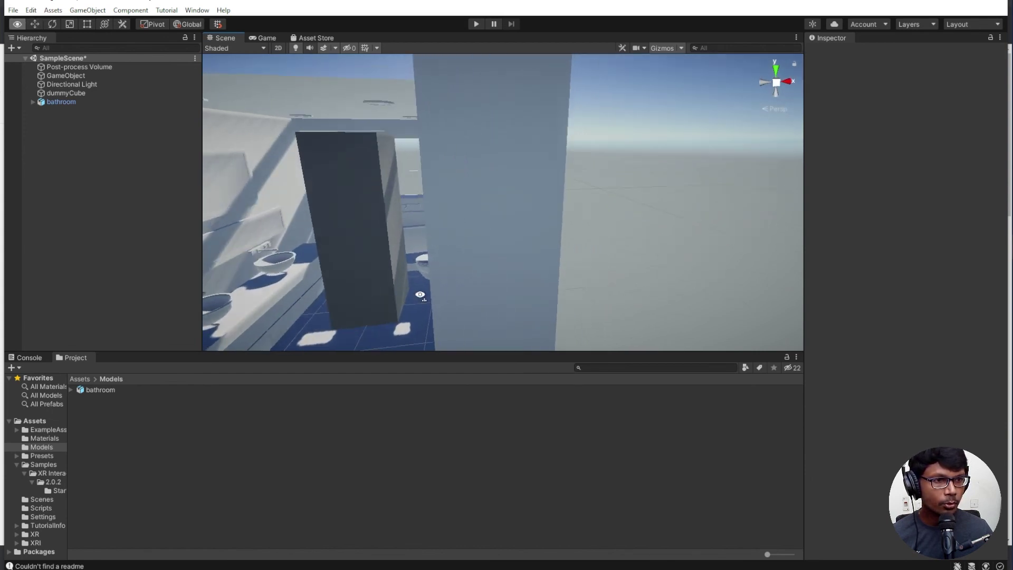
{"action": "left_click", "coordinate": [426, 165]}
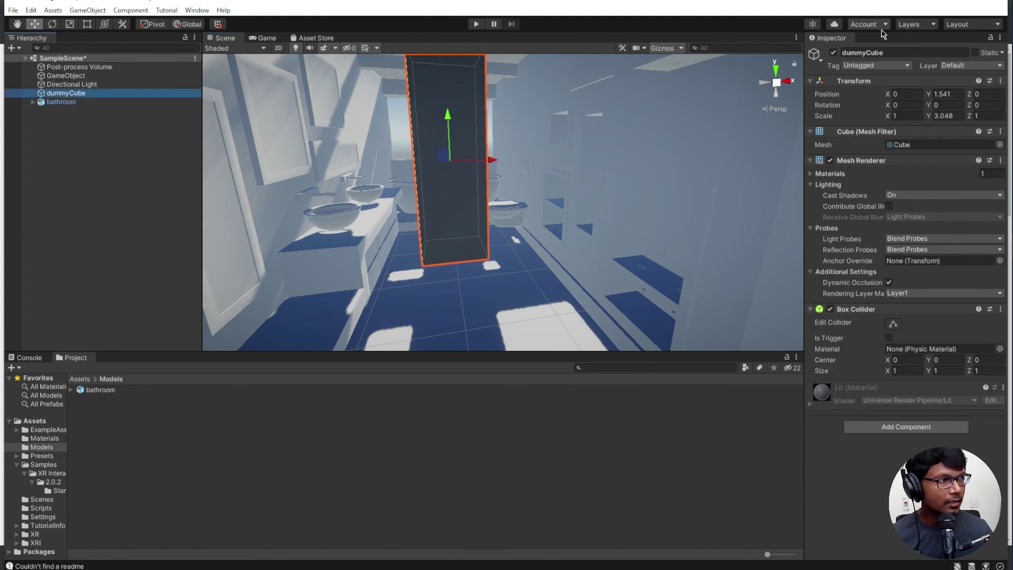
{"action": "left_click", "coordinate": [834, 52]}
From inside the bathroom, expand the bathroom object to list its children
{"action": "left_click", "coordinate": [27, 249]}
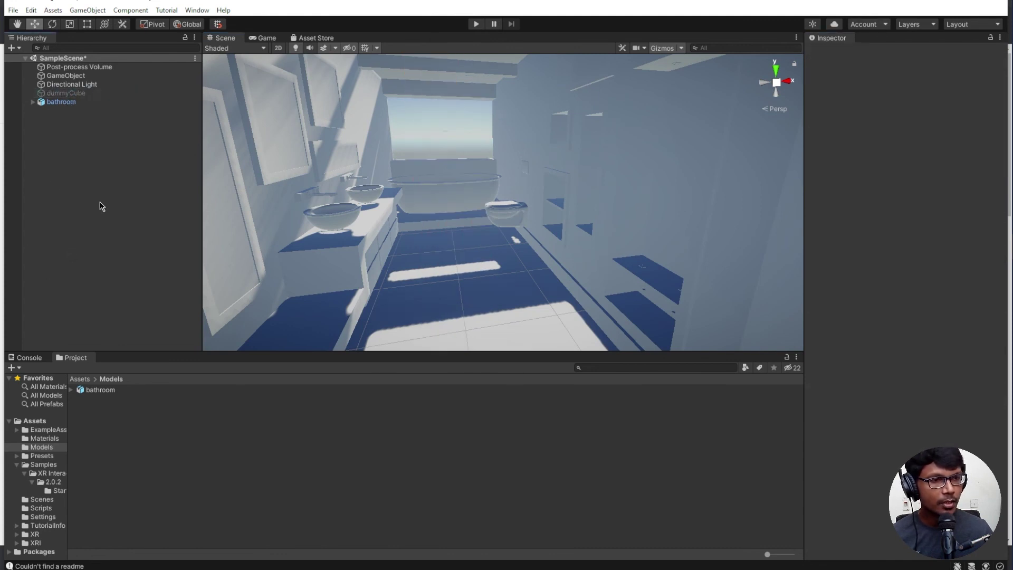
{"action": "right_click_drag", "start_coordinate": [435, 172], "coordinate": [41, 113]}
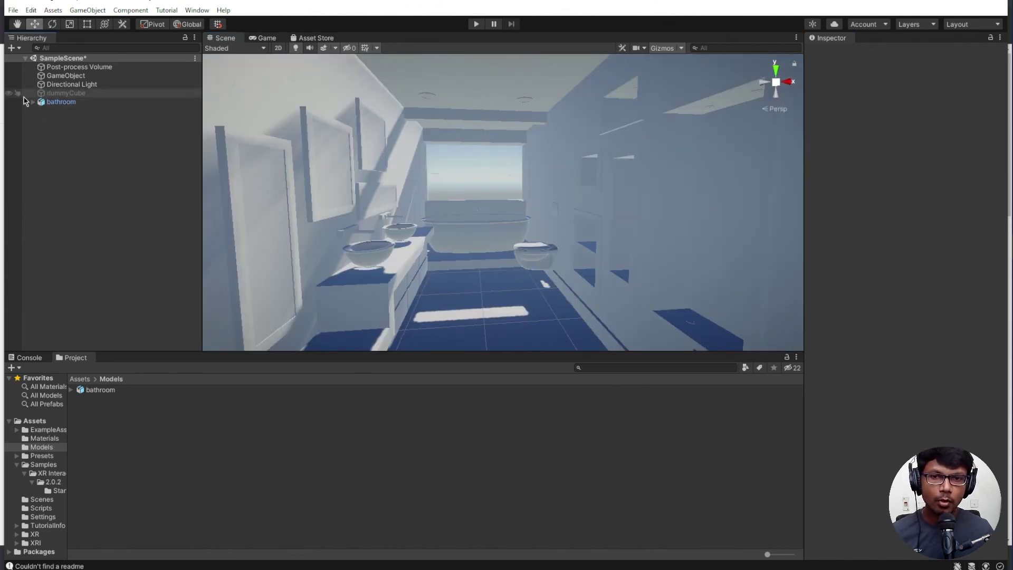
{"action": "left_click", "coordinate": [31, 102]}
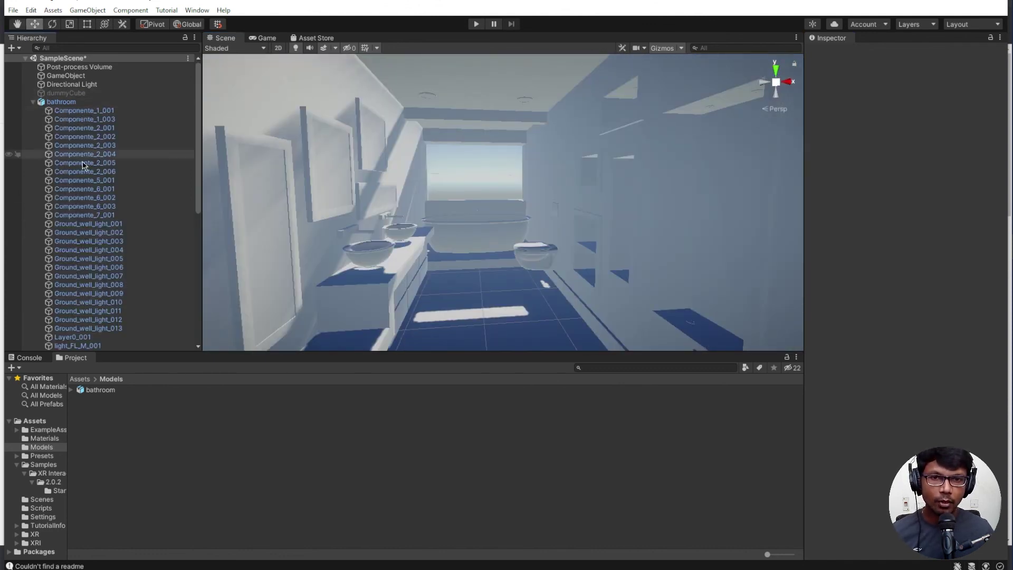
Select the Ground_well_light and light_FL_M objects to locate each lamp
{"action": "scroll", "coordinate": [115, 173], "scroll_direction": "down", "scroll_amount": 2}
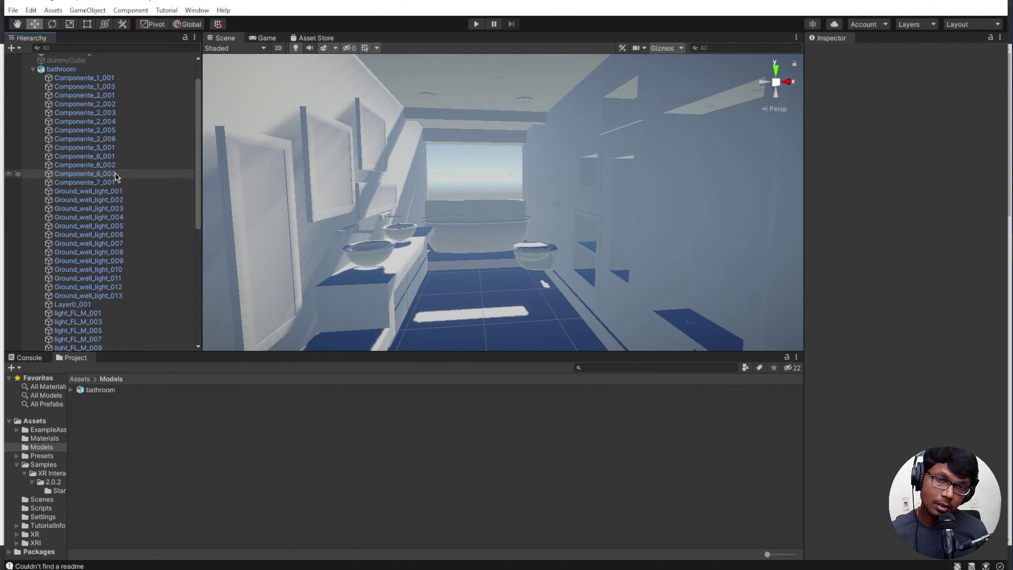
{"action": "left_click", "coordinate": [98, 209]}
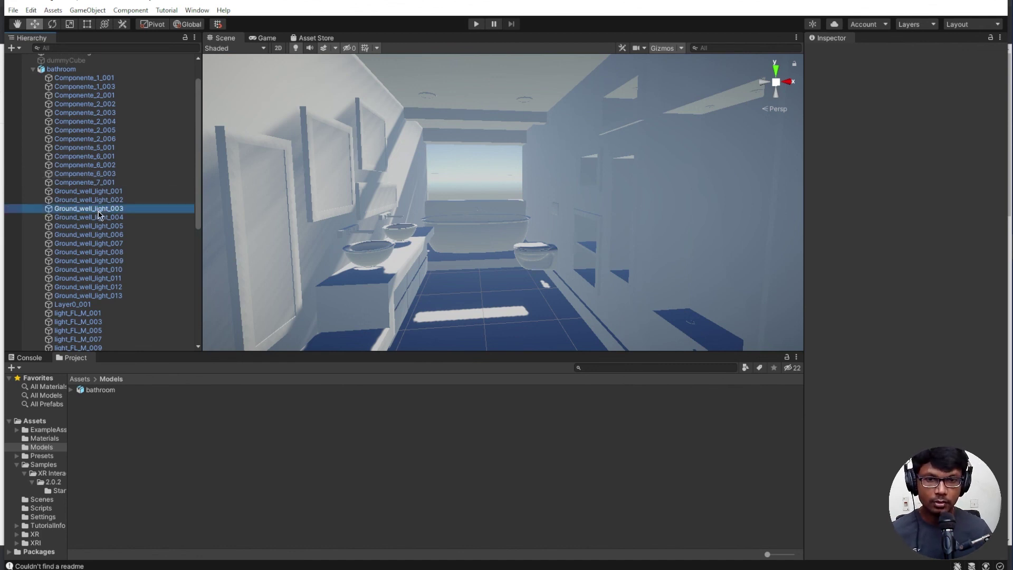
{"action": "left_click", "coordinate": [98, 260]}
{"action": "left_click", "coordinate": [100, 313]}
{"action": "left_click", "coordinate": [83, 329]}
{"action": "left_click", "coordinate": [84, 243]}
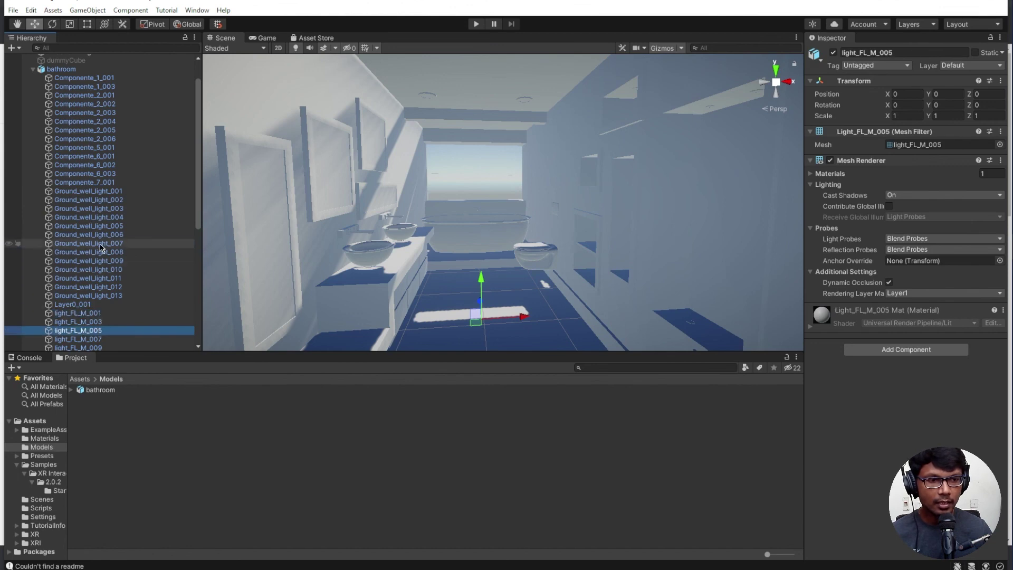
Select Componente_5_001, the Componente_2 pieces and Componente_6_003 to identify each part
{"action": "left_click", "coordinate": [84, 148]}
{"action": "left_click", "coordinate": [88, 130]}
{"action": "left_click", "coordinate": [84, 174]}
{"action": "left_click", "coordinate": [85, 139]}
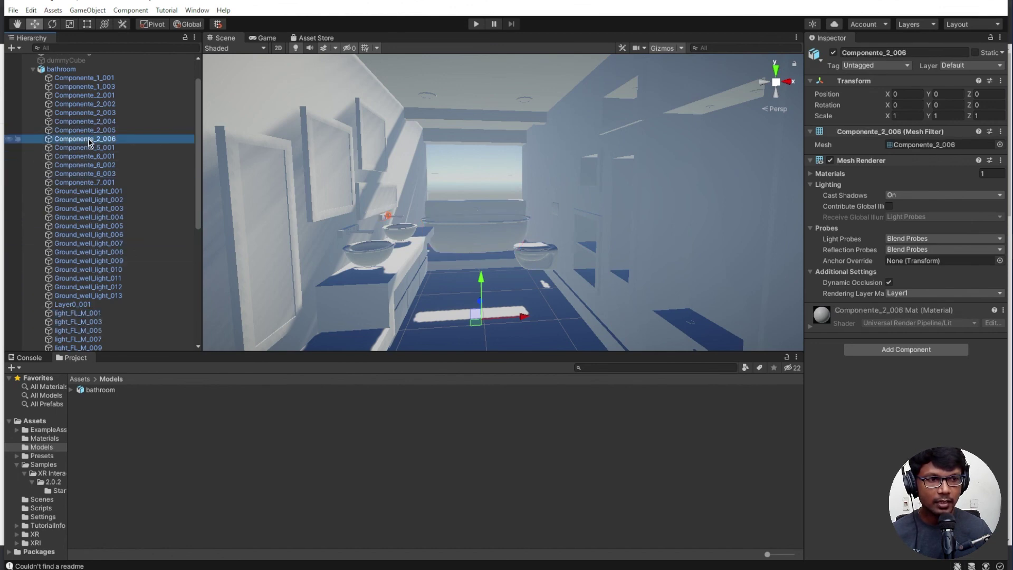
{"action": "left_click", "coordinate": [86, 130]}
{"action": "left_click", "coordinate": [88, 112]}
{"action": "left_click", "coordinate": [84, 95]}
{"action": "left_click", "coordinate": [84, 138]}
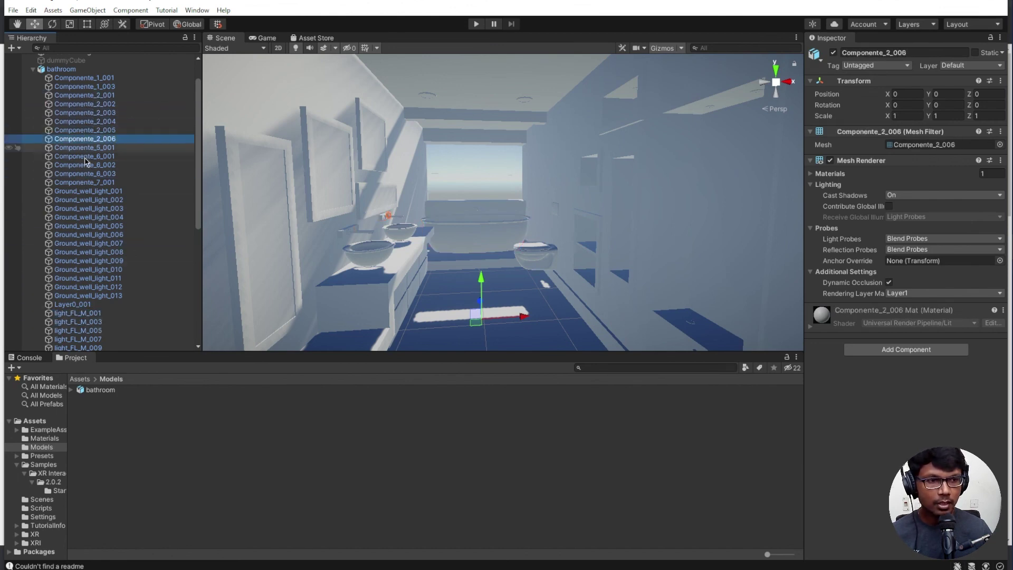
{"action": "left_click", "coordinate": [84, 174]}
Recheck more Componente_2 pieces, then step to Componente_5_001, the bathtub, and drag it
{"action": "left_click", "coordinate": [88, 191]}
{"action": "left_click", "coordinate": [84, 139]}
{"action": "left_click", "coordinate": [87, 121]}
{"action": "left_click", "coordinate": [87, 104]}
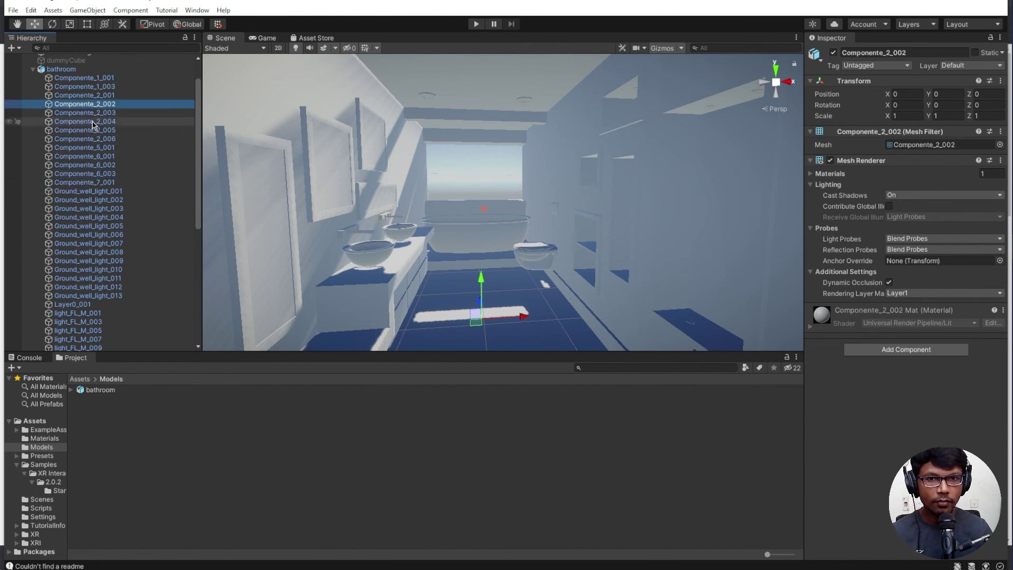
{"action": "left_click", "coordinate": [87, 113]}
{"action": "left_click", "coordinate": [88, 139]}
{"action": "key", "text": "Down"}
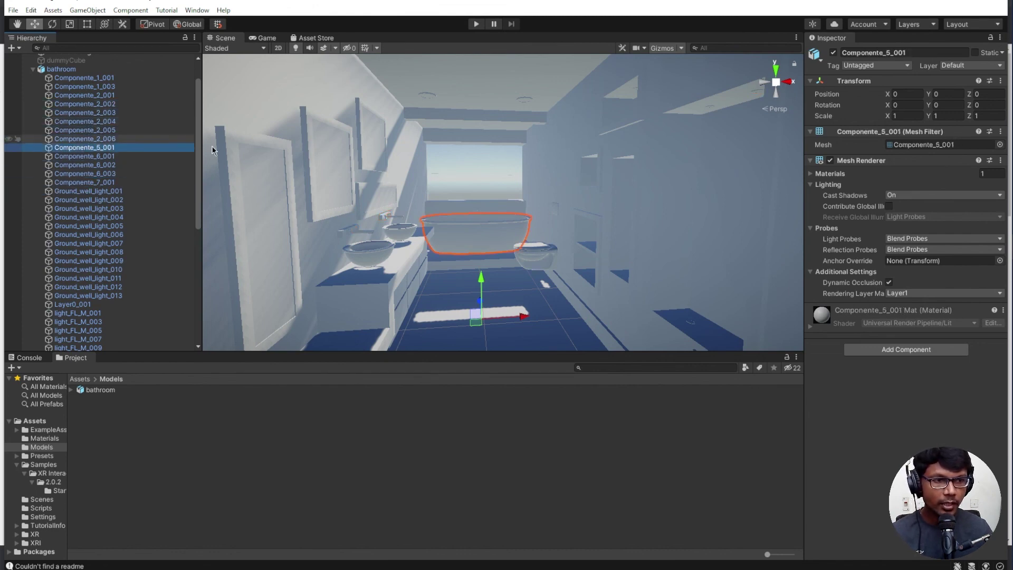
{"action": "left_click_drag", "start_coordinate": [481, 301], "coordinate": [477, 271]}
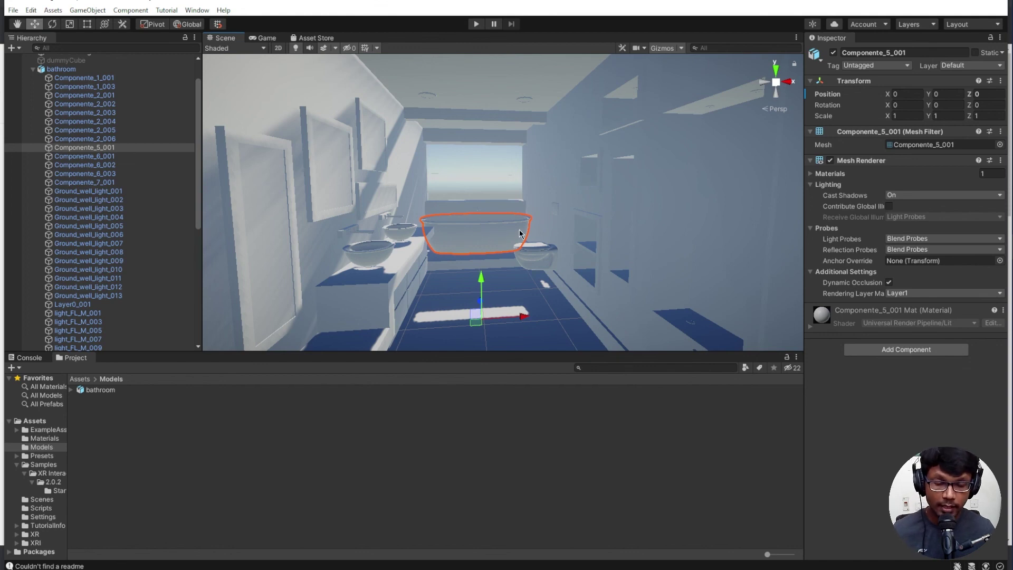